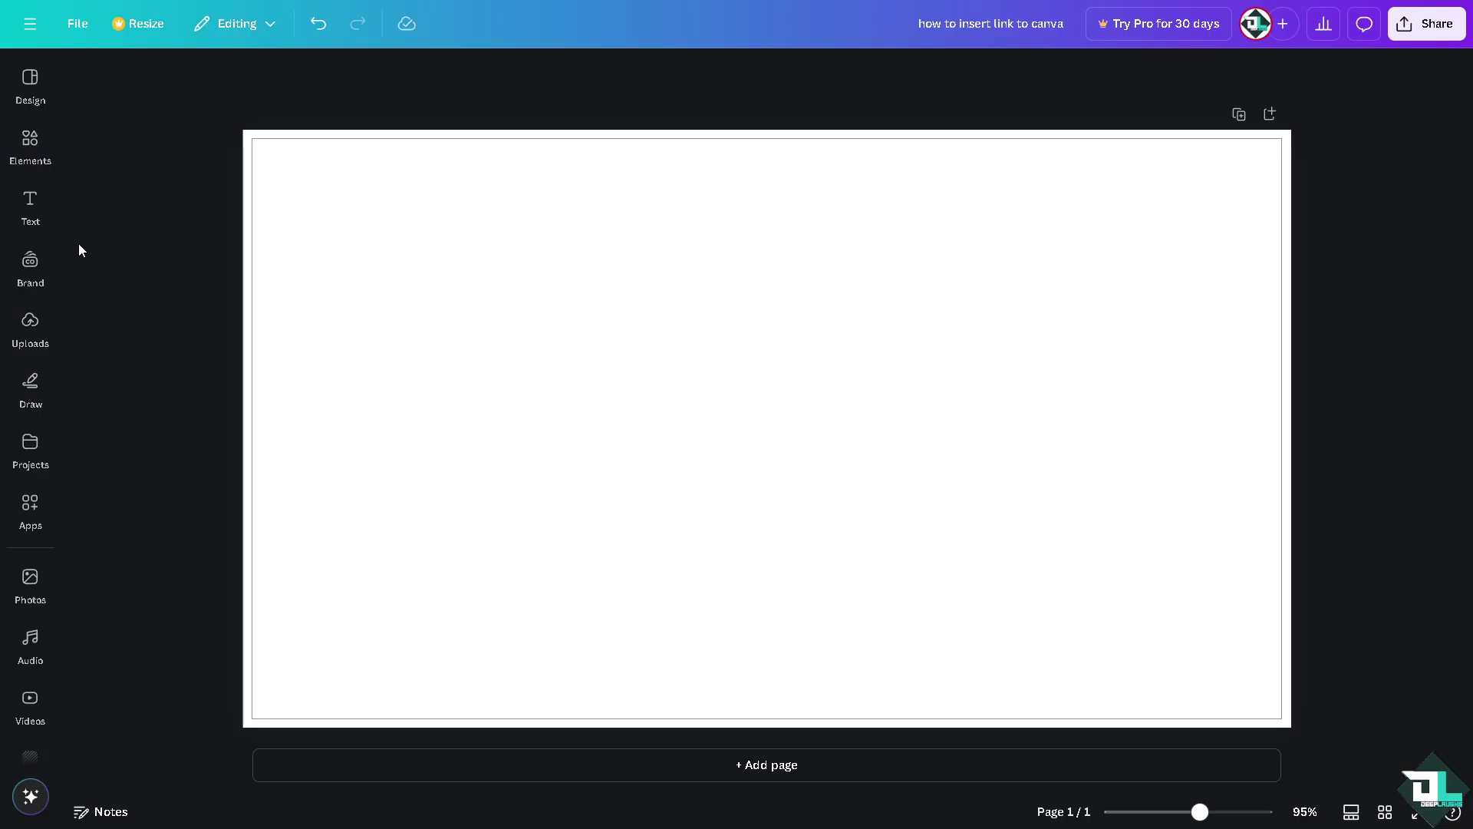
Step: Add the 'How to insert link' thumbnail and shrink it to half width at the top-left
click(30, 322)
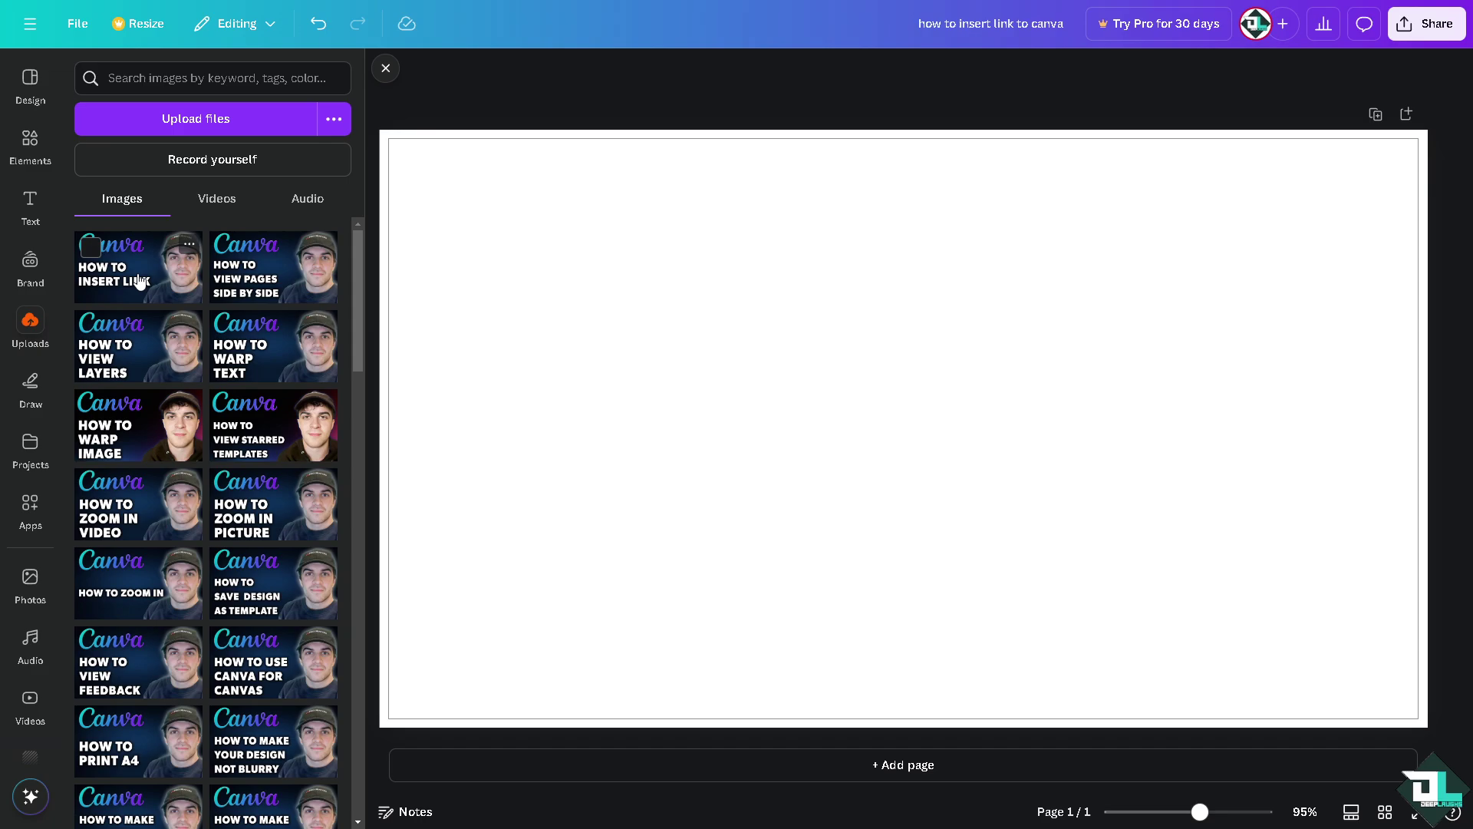
click(135, 261)
click(380, 67)
drag(499, 208, 400, 174)
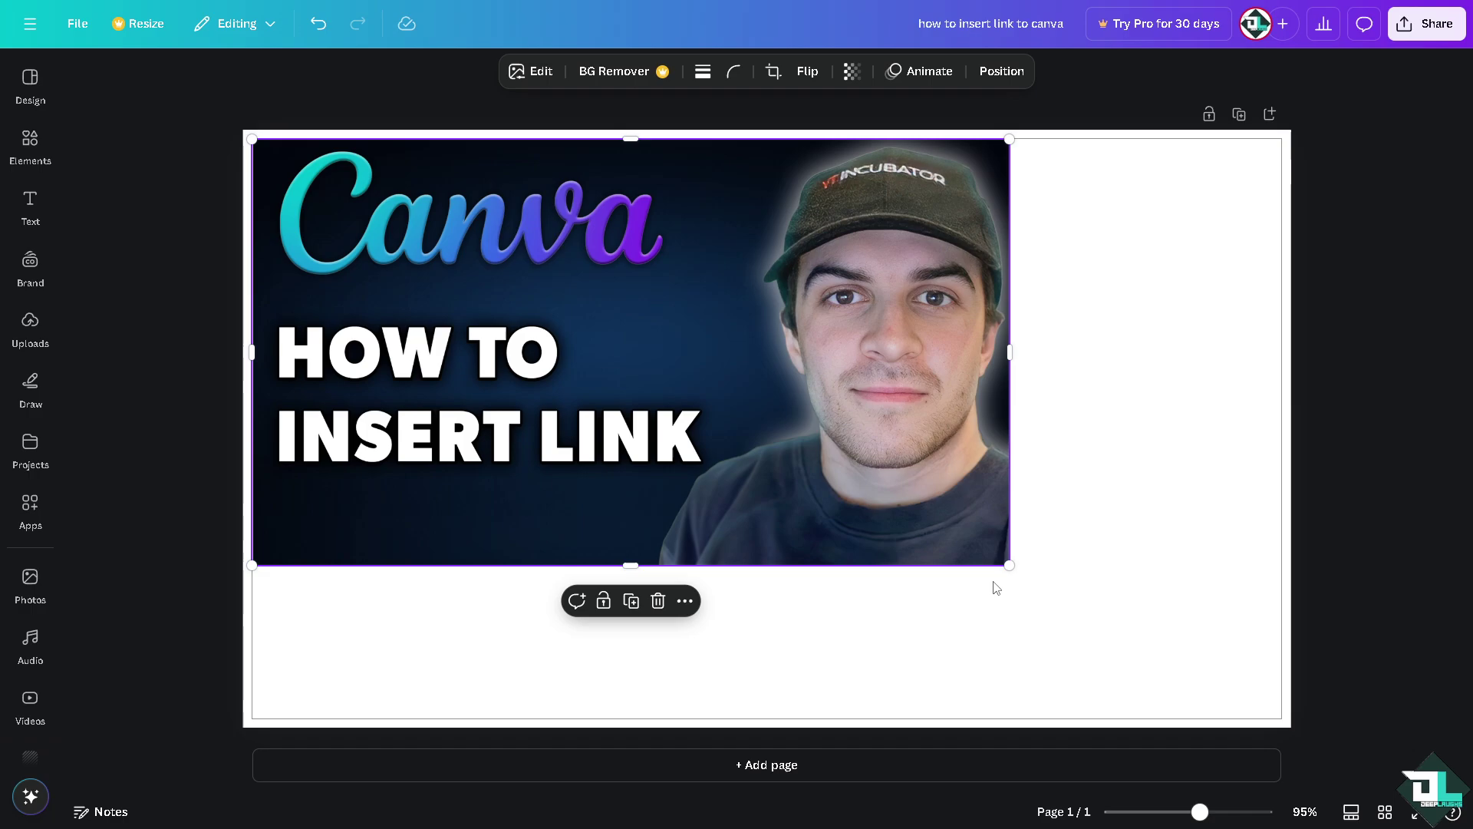
drag(1009, 565, 849, 474)
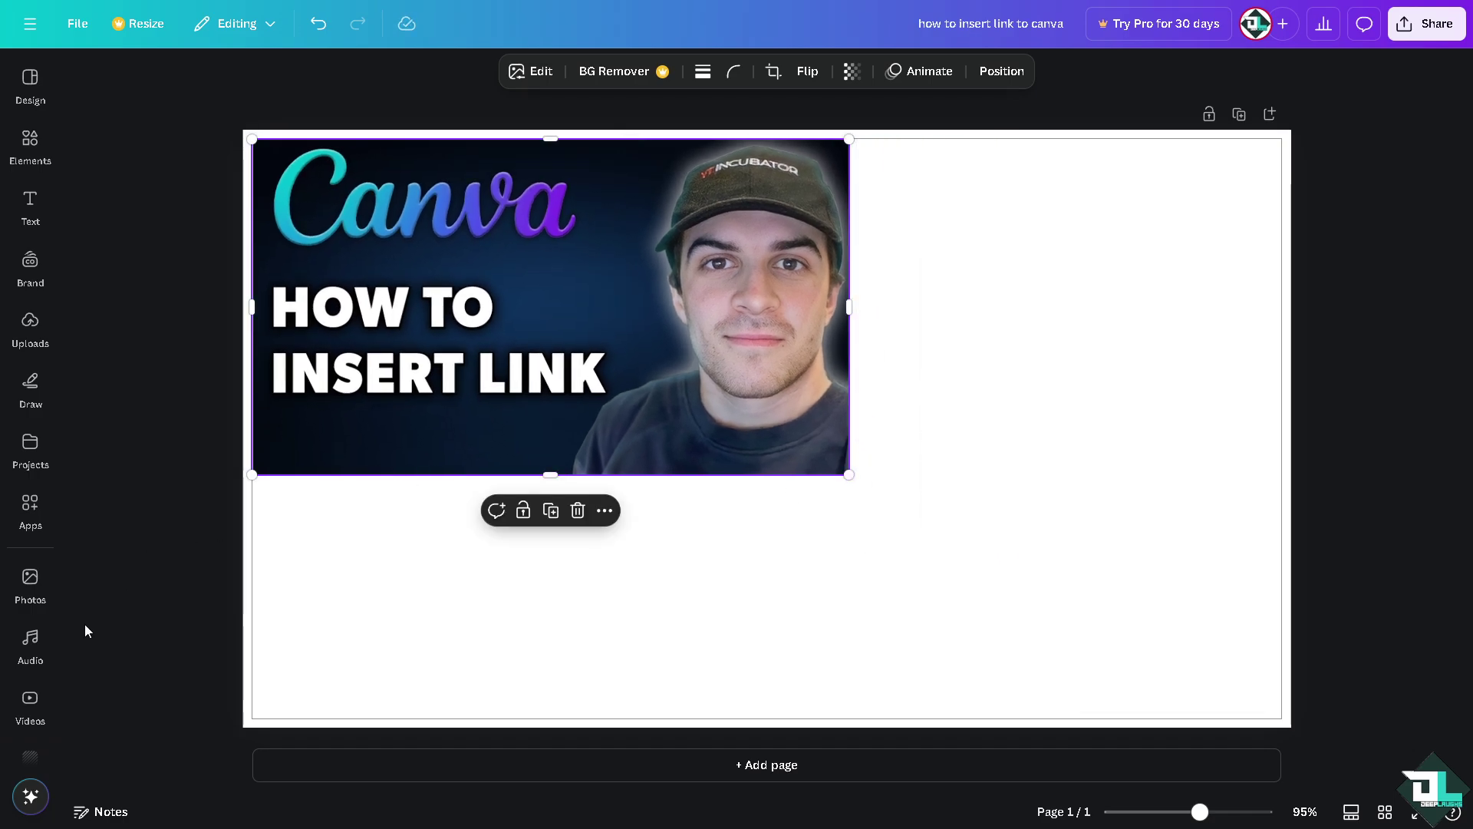
Step: Add the 15.0s spice stock video and resize it directly beneath the thumbnail
click(30, 702)
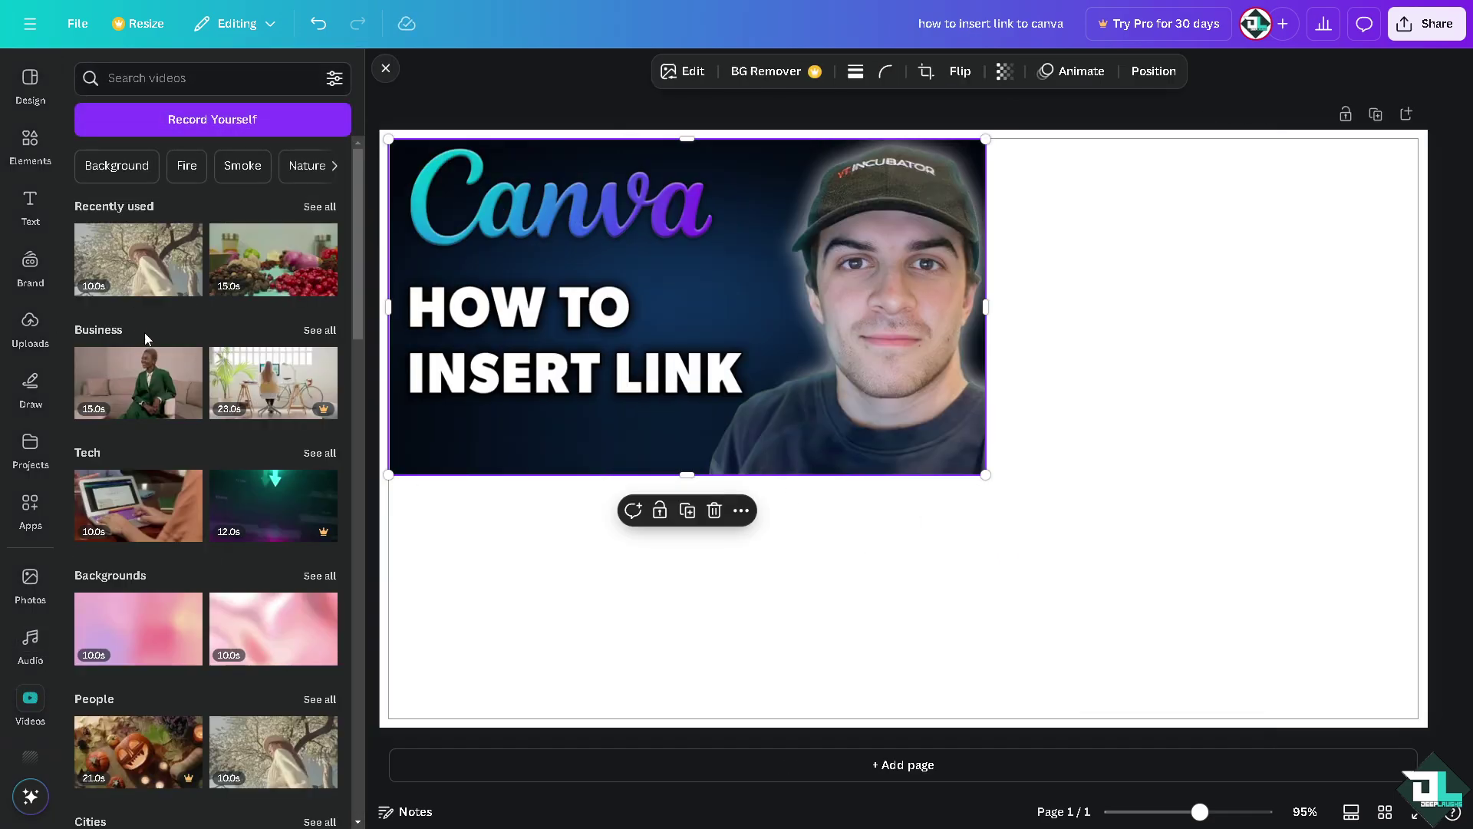
scroll(196, 486, down, 3)
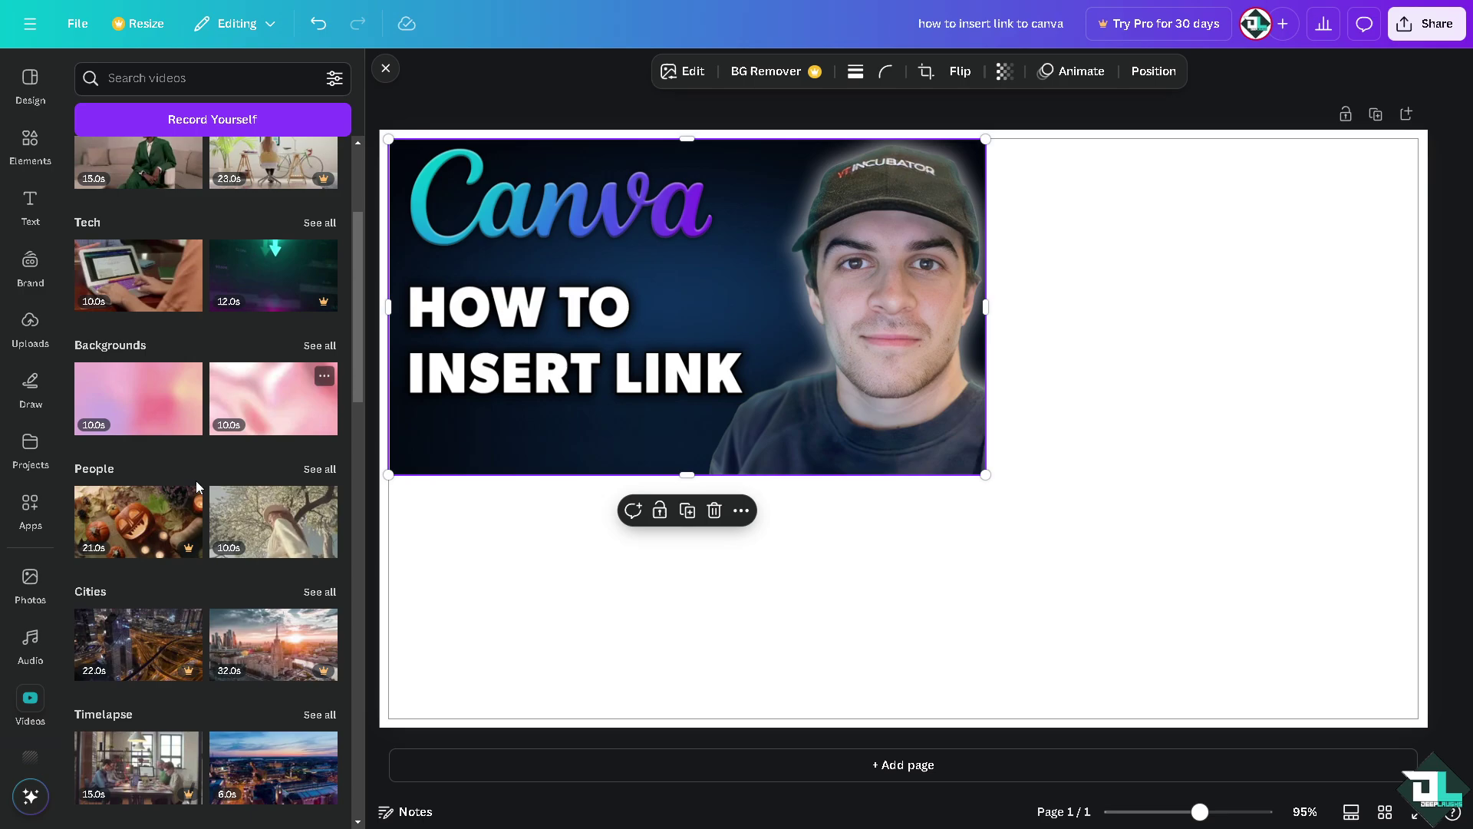
scroll(184, 499, up, 3)
click(292, 253)
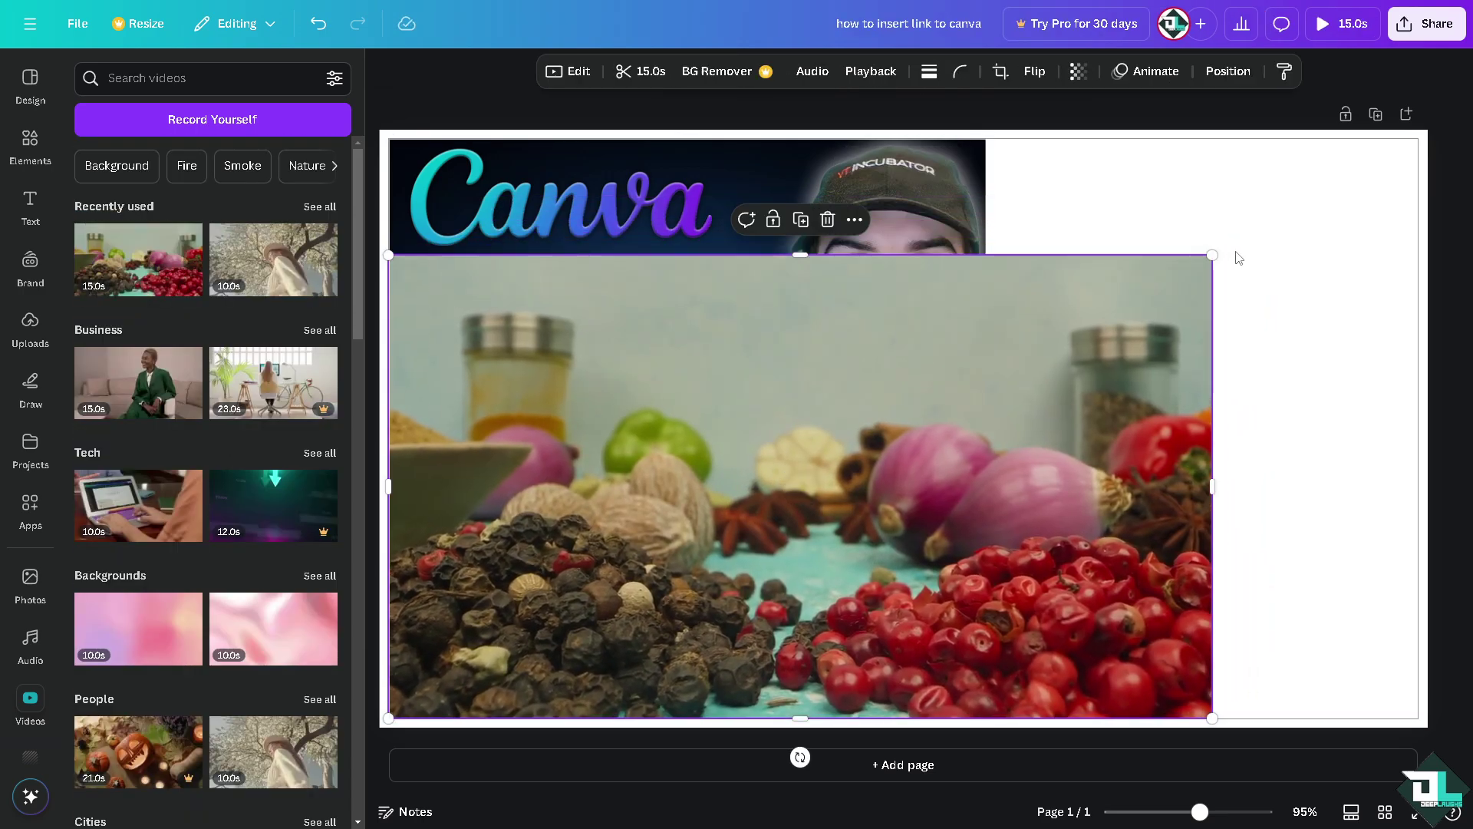
drag(1212, 254, 826, 472)
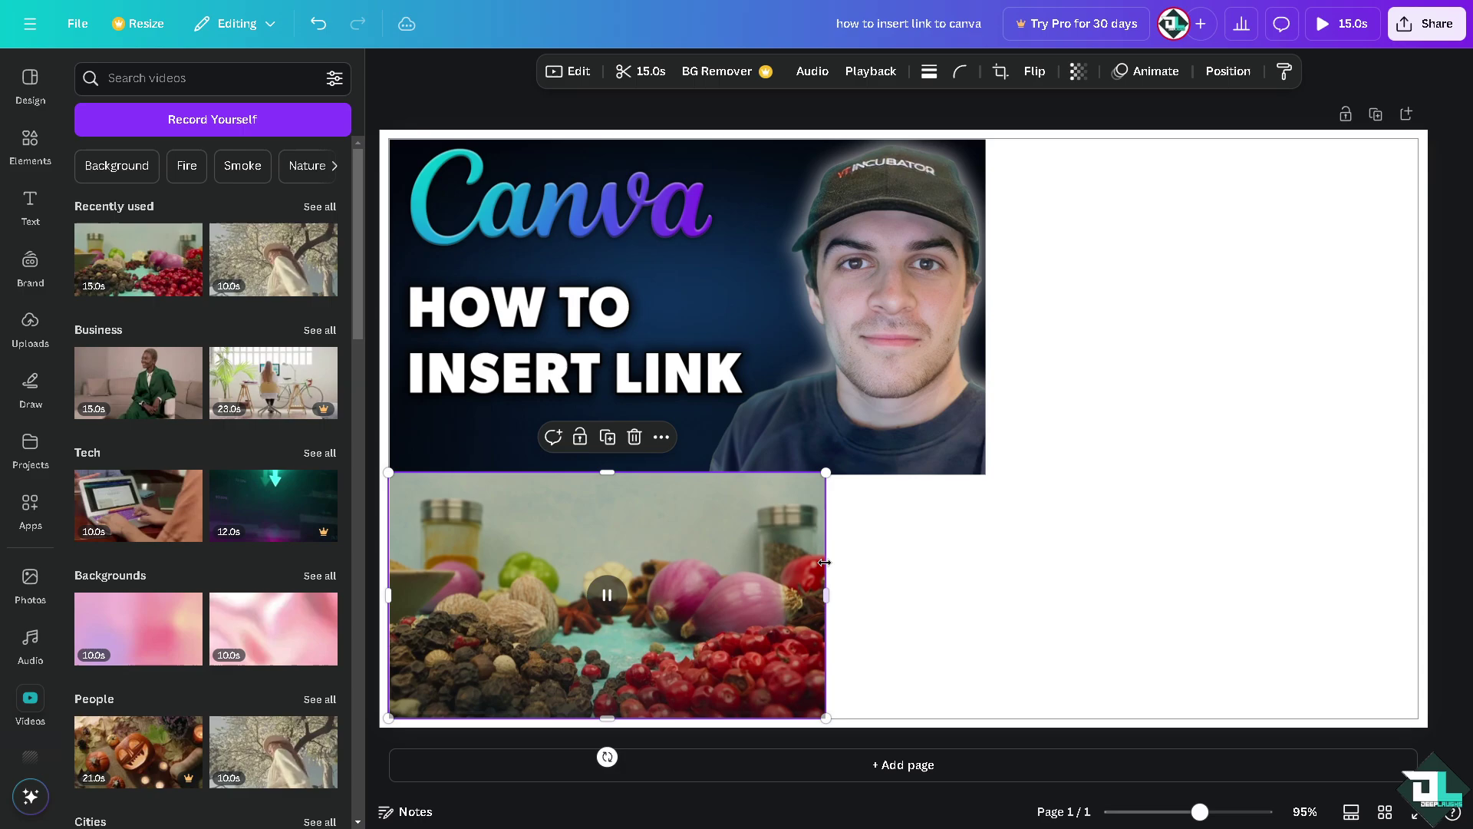
drag(828, 597, 985, 595)
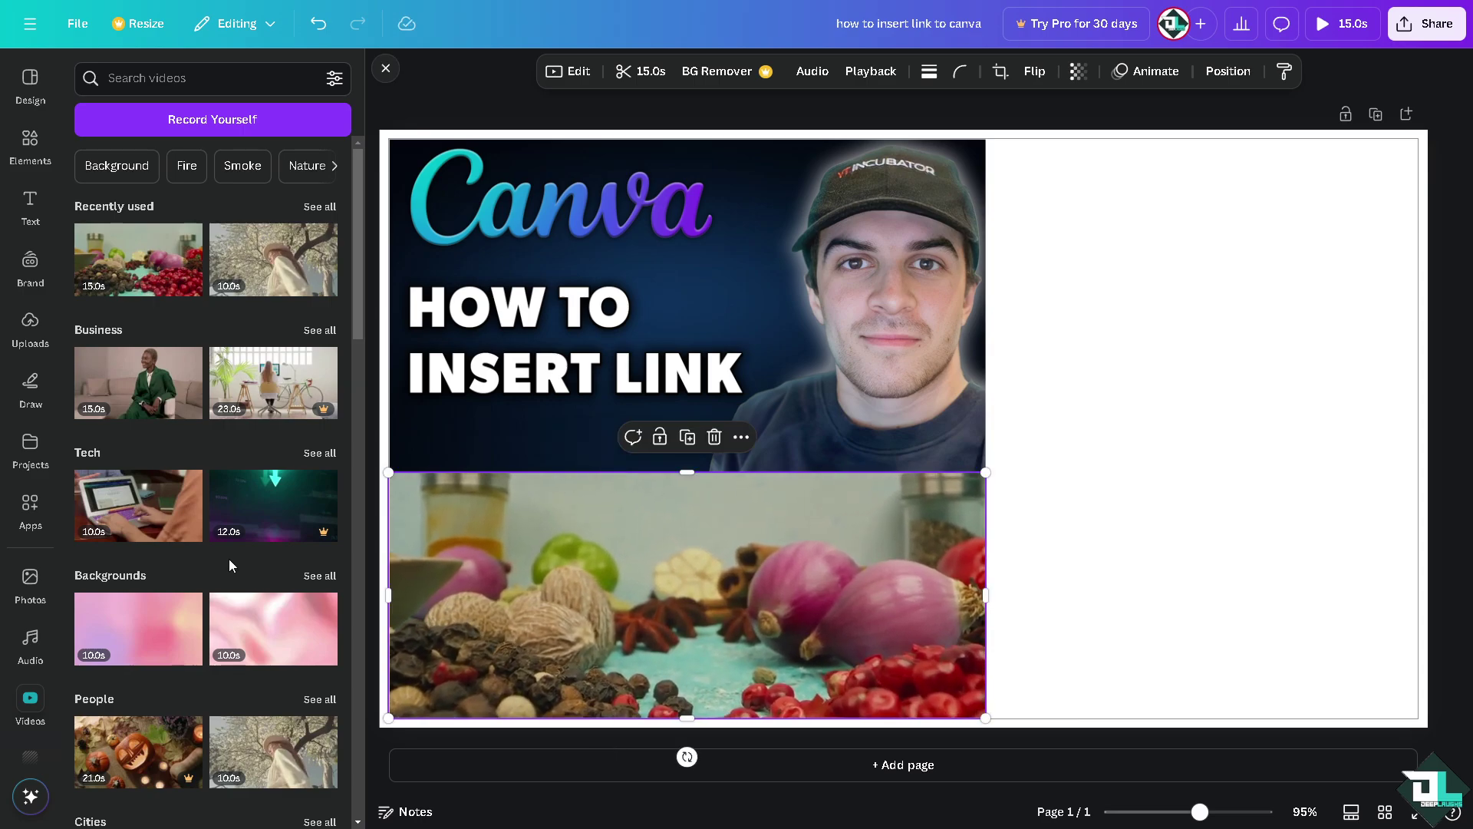
Step: Add a Soft Shadow text box and replace its words with 'HOW TO INSERT LINK TO CANVA'
scroll(95, 342, down, 2)
click(30, 205)
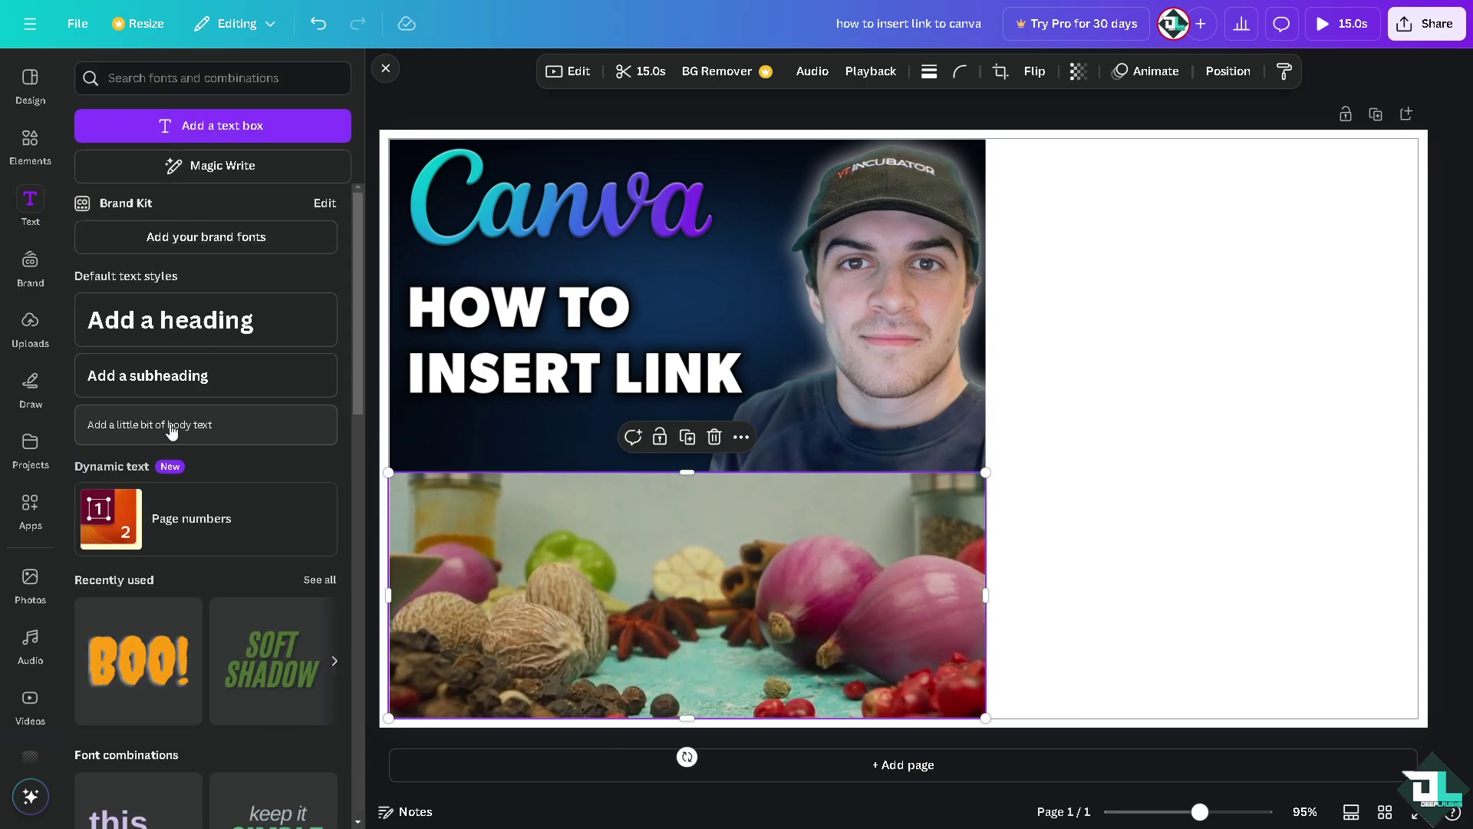
click(272, 658)
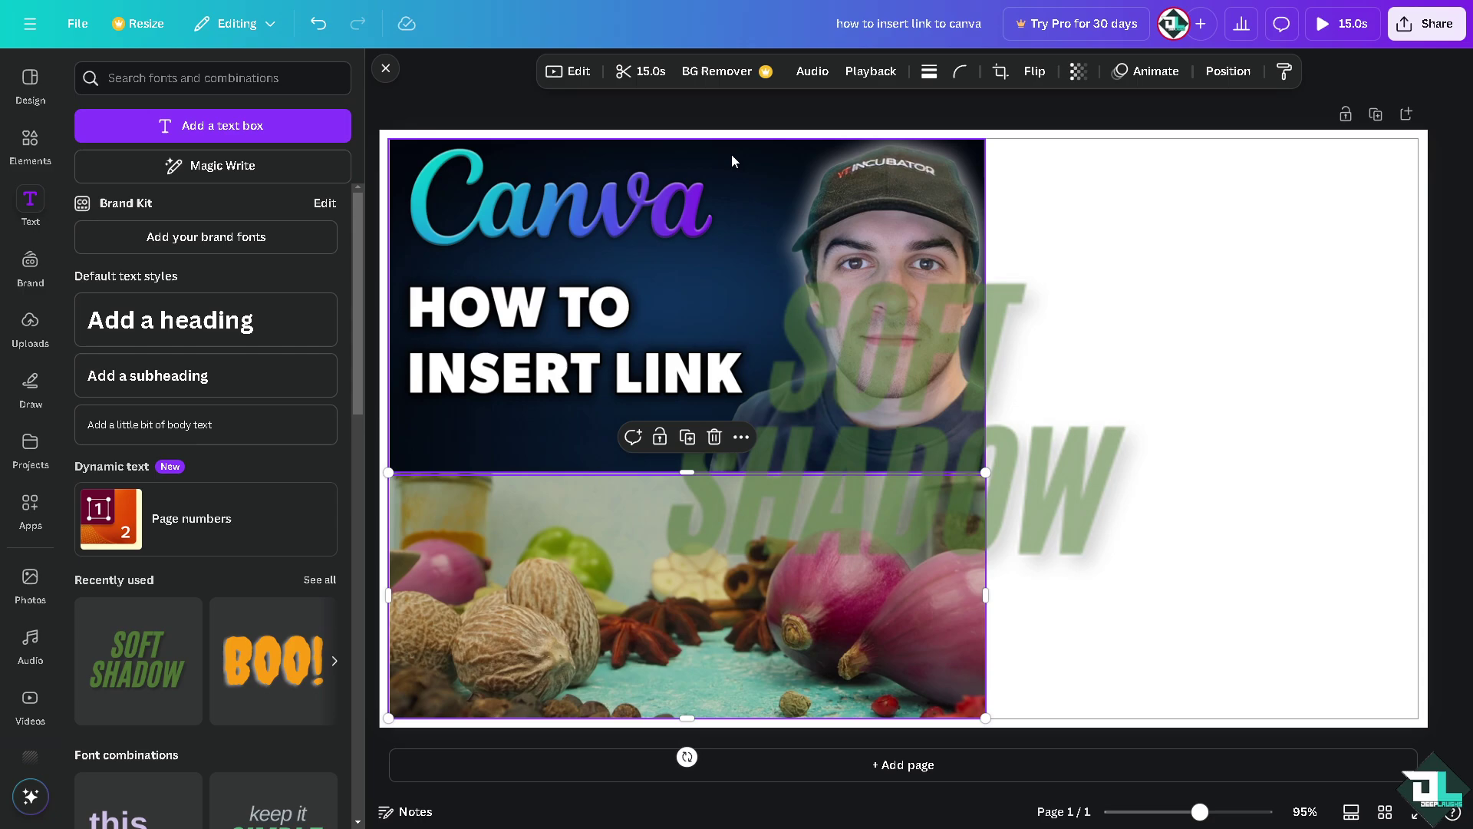
double_click(870, 389)
click(880, 337)
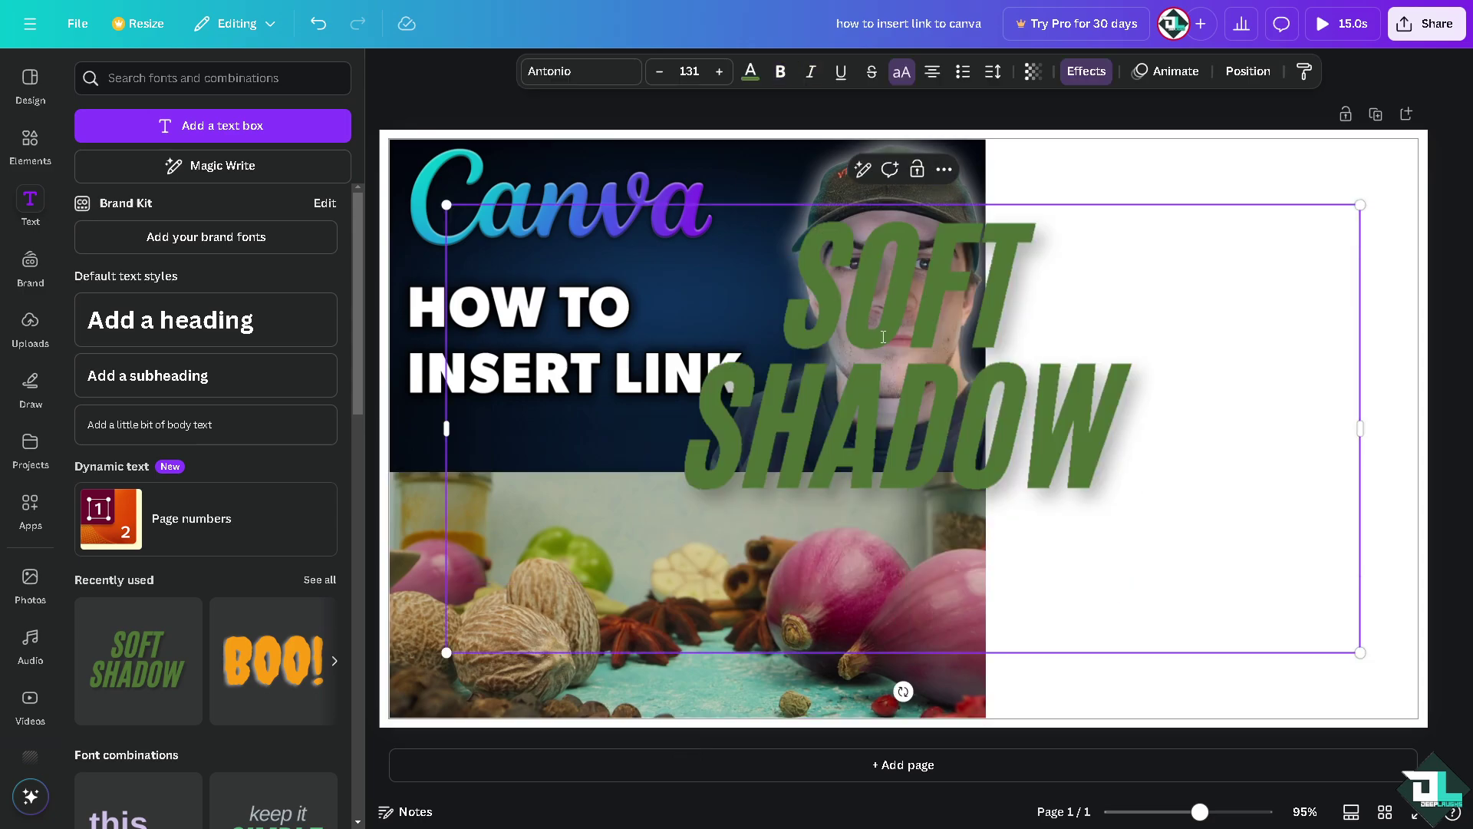
double_click(881, 338)
key(Escape)
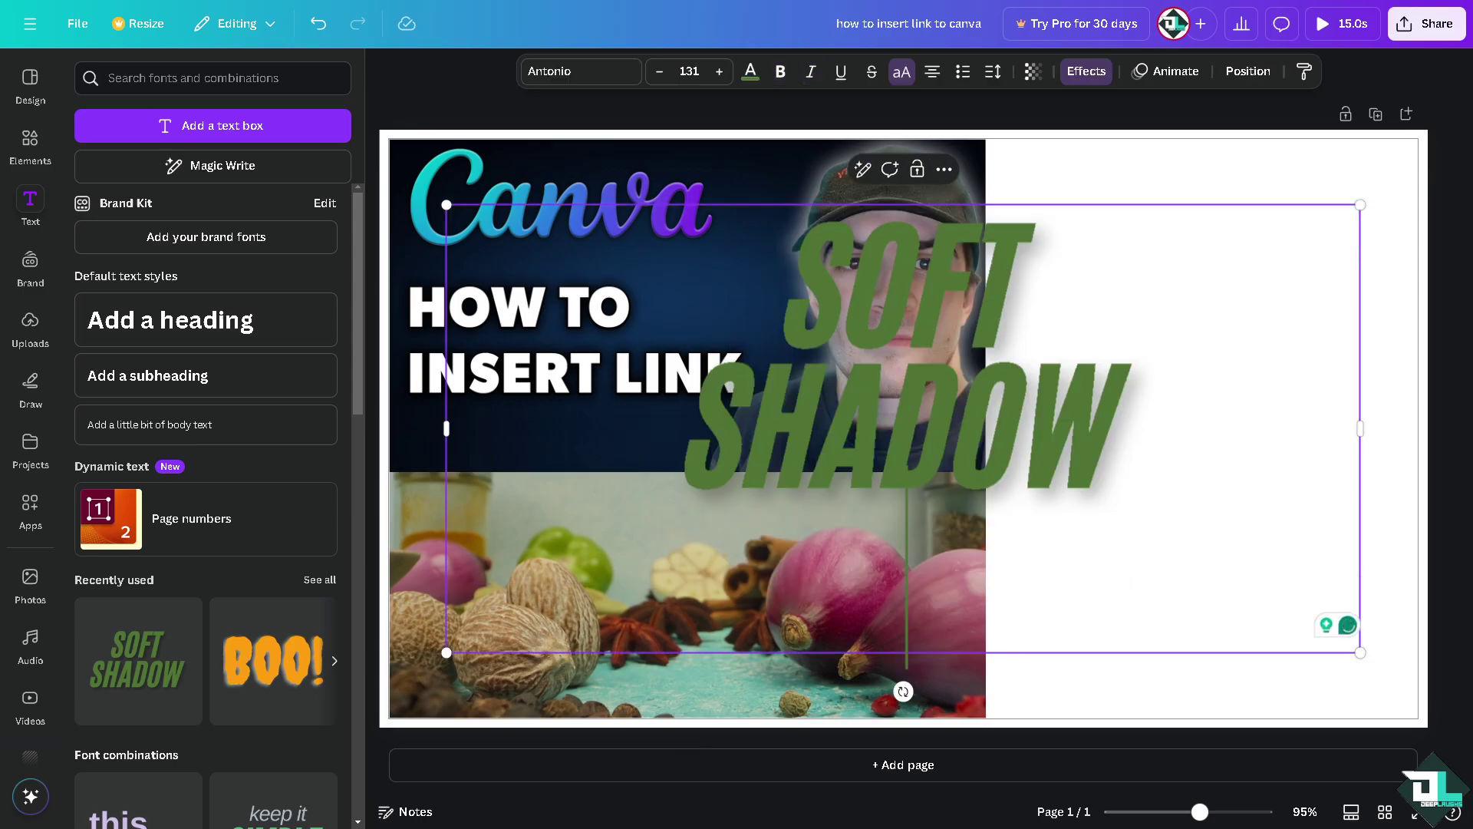
double_click(831, 364)
text(HOW TO INSERT LINK TO CANVA)
key(ctrl+a)
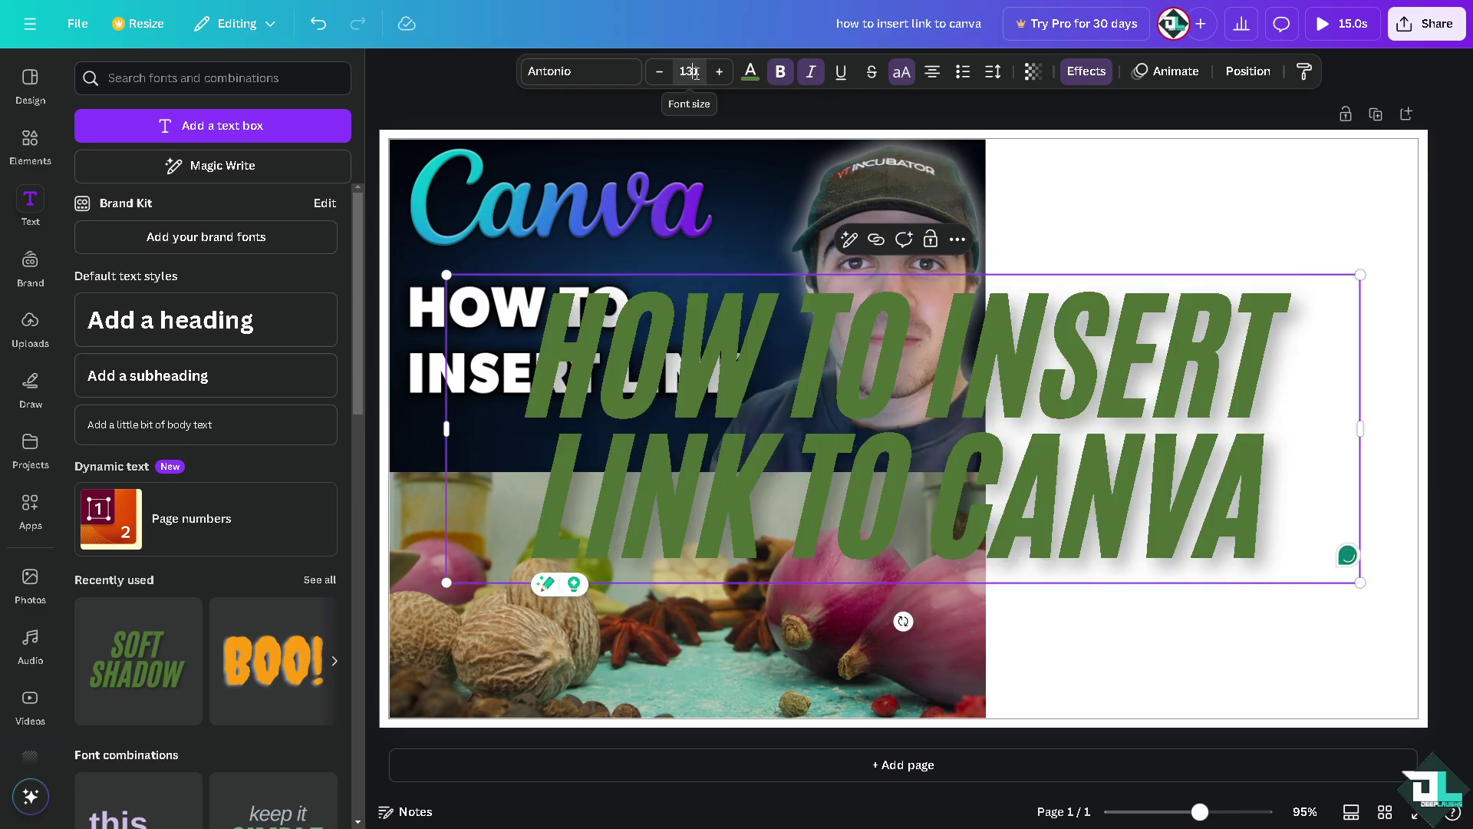
Step: Set the heading to size 50, scale it down and break it into two lines beside the thumbnail
click(694, 71)
text(50)
key(Return)
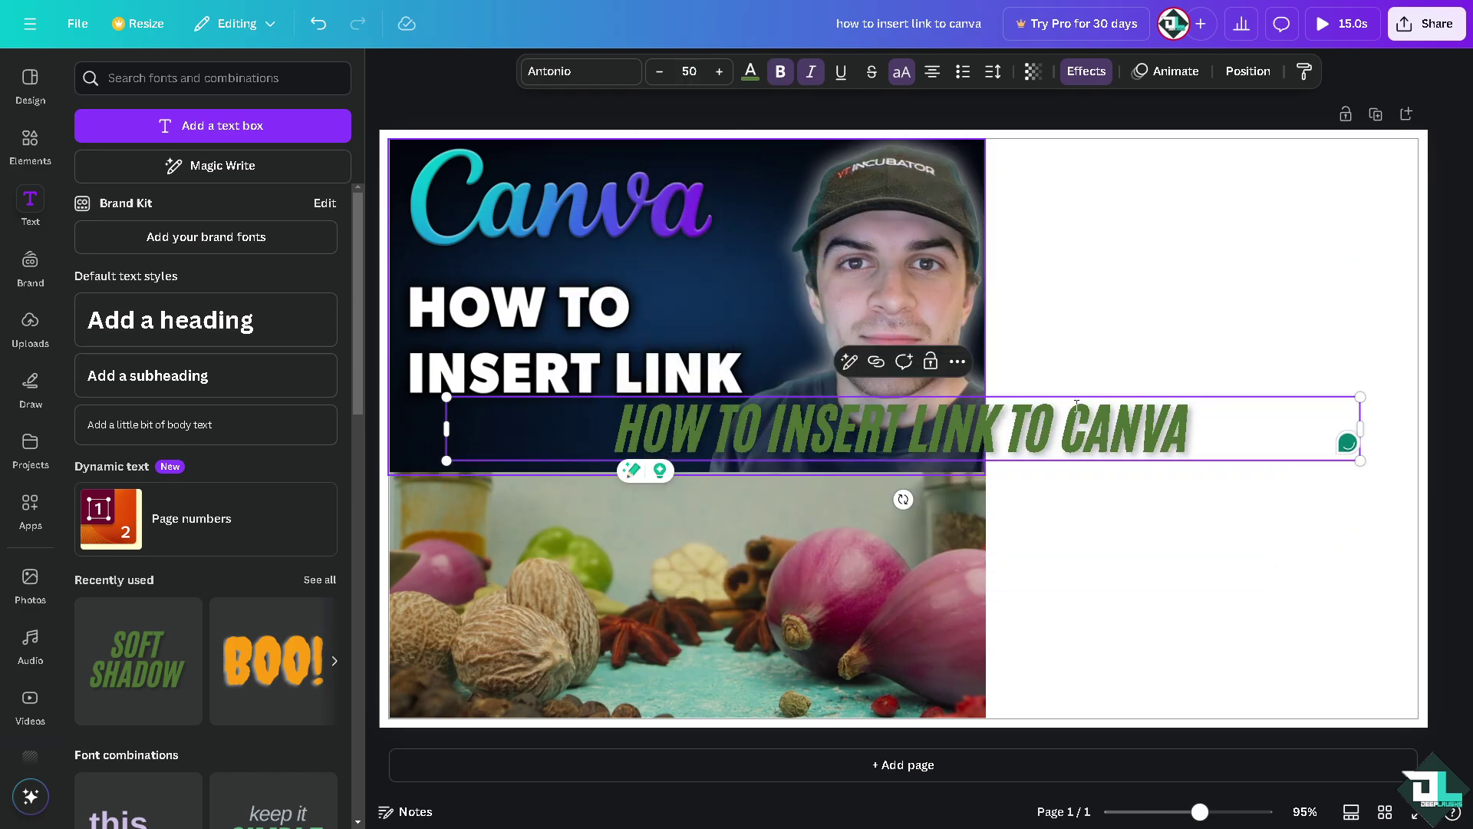
drag(936, 434, 1087, 480)
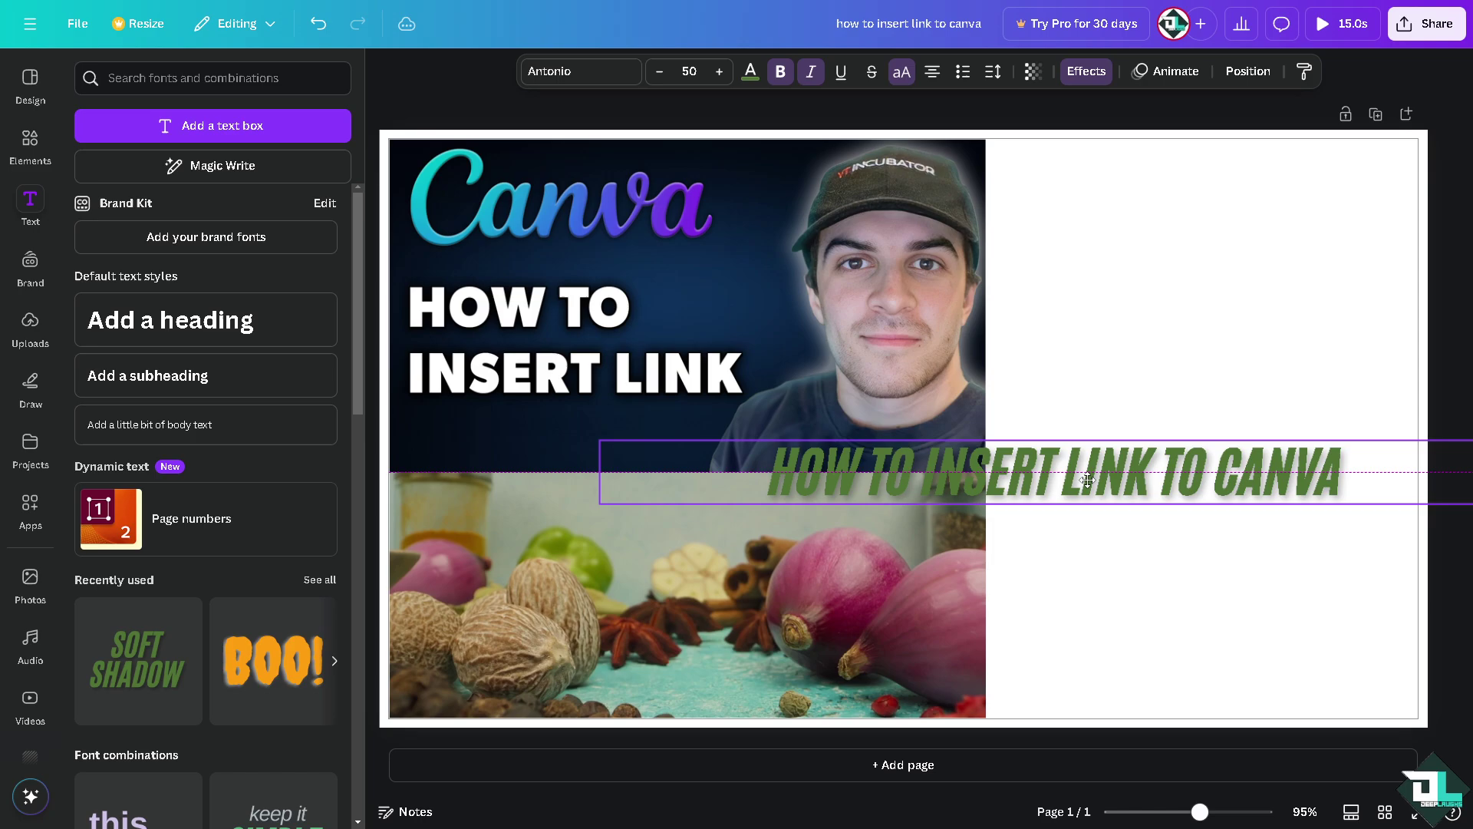
drag(599, 441, 844, 460)
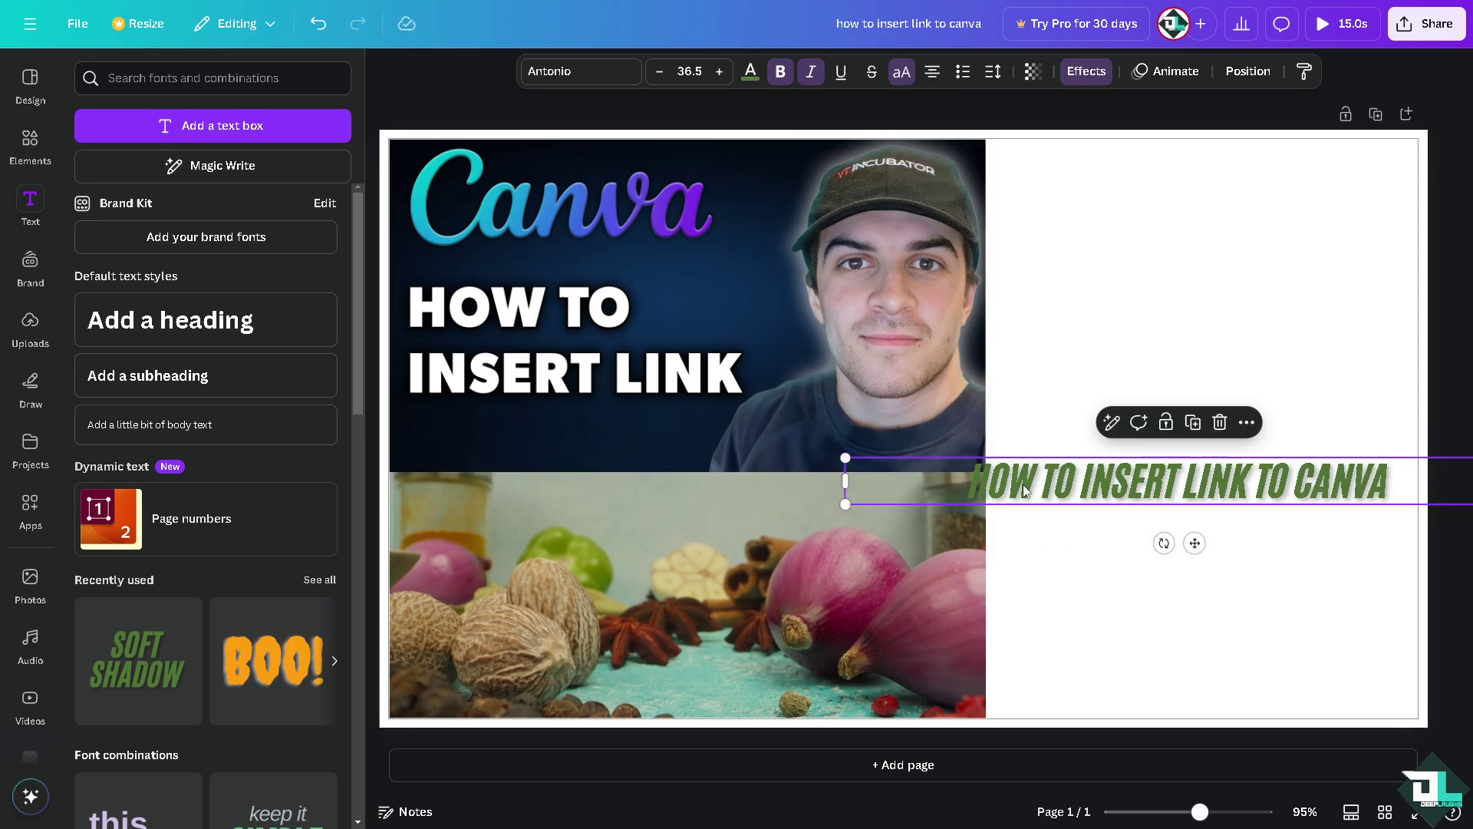
drag(1240, 467, 1220, 225)
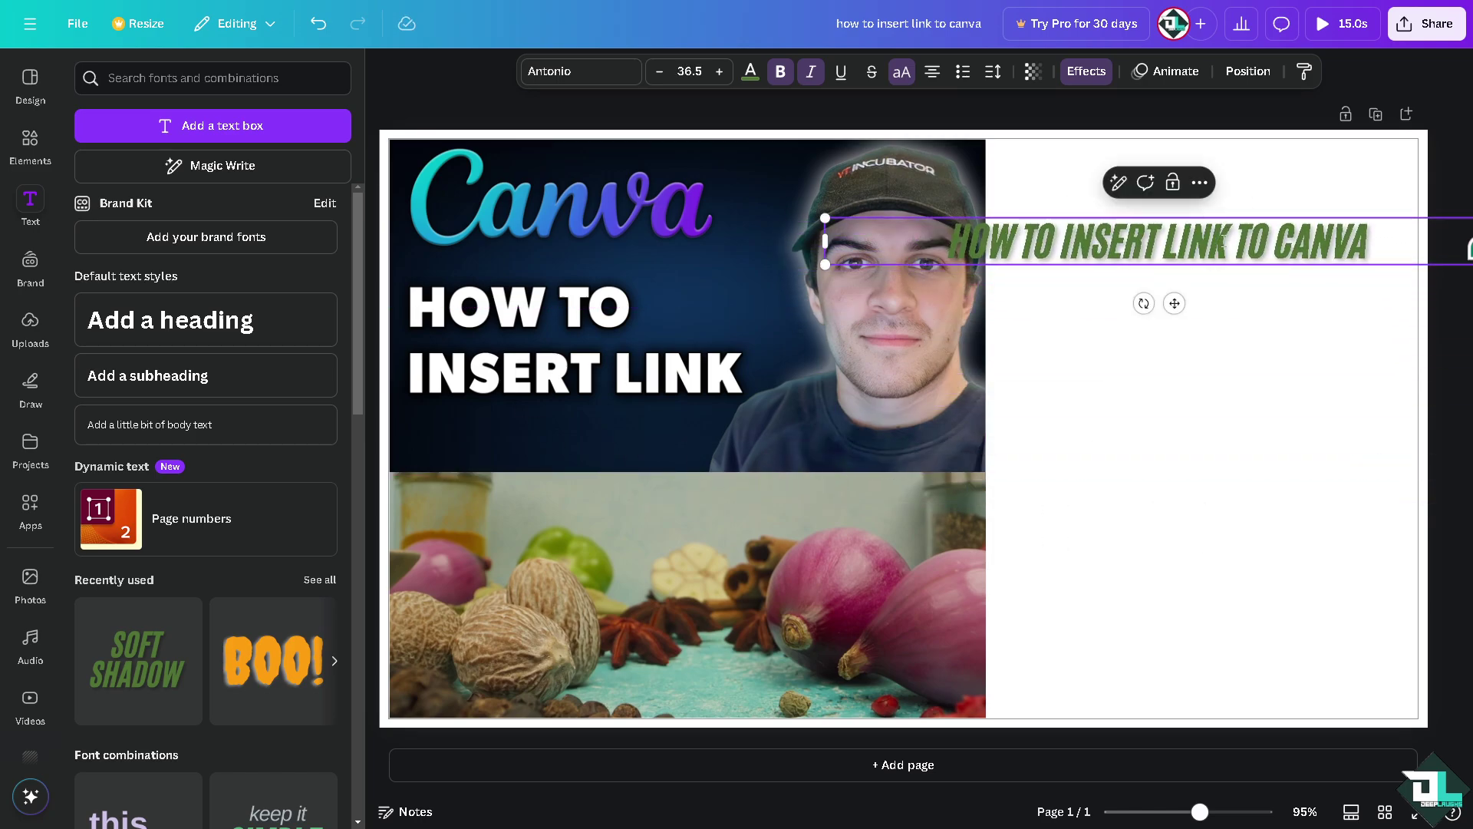
key(Return)
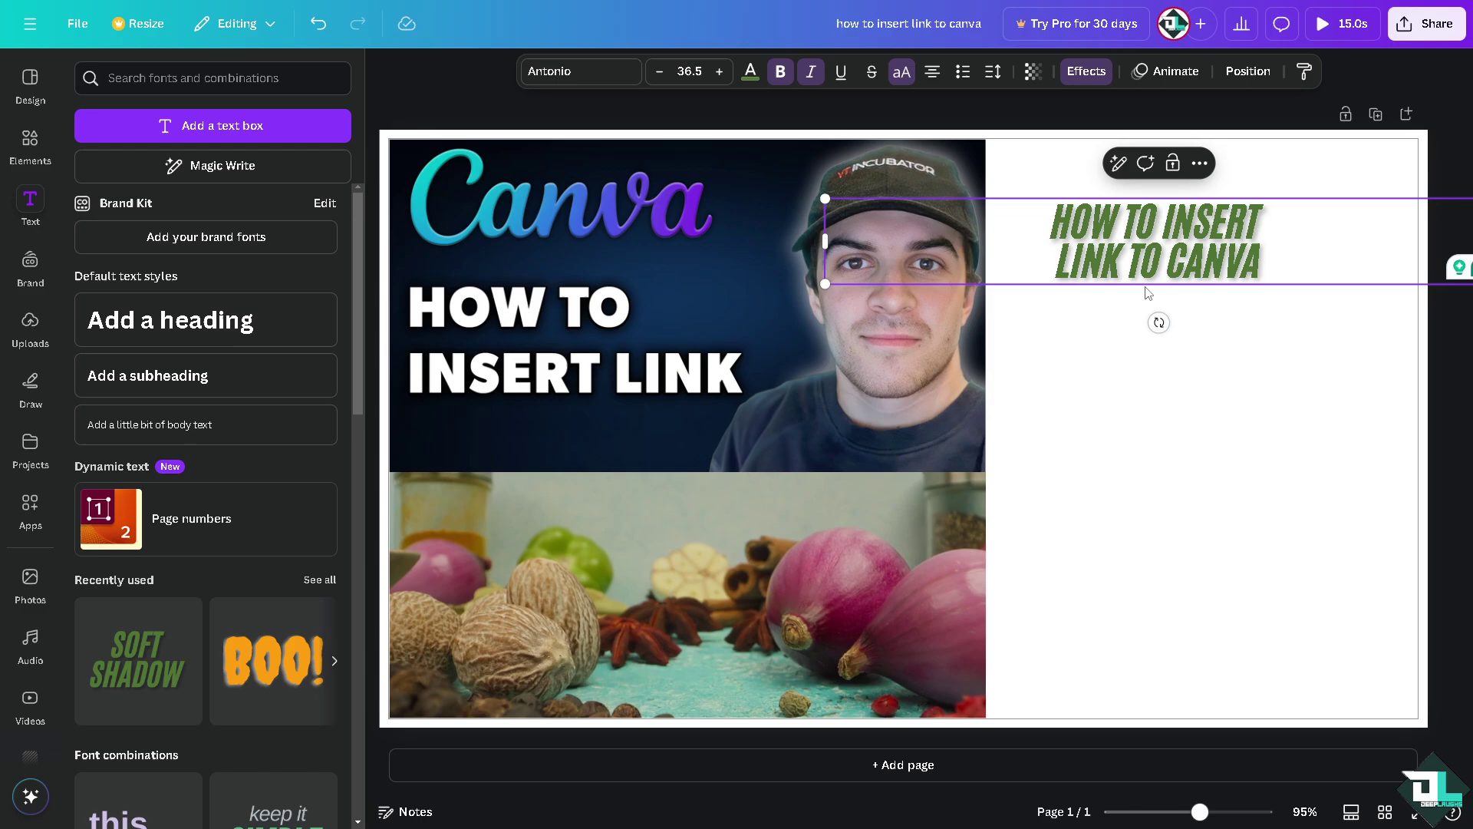
drag(1031, 221, 1039, 350)
Step: Set the coffee-beans photo as the page background behind the thumbnail and video
scroll(69, 683, down, 4)
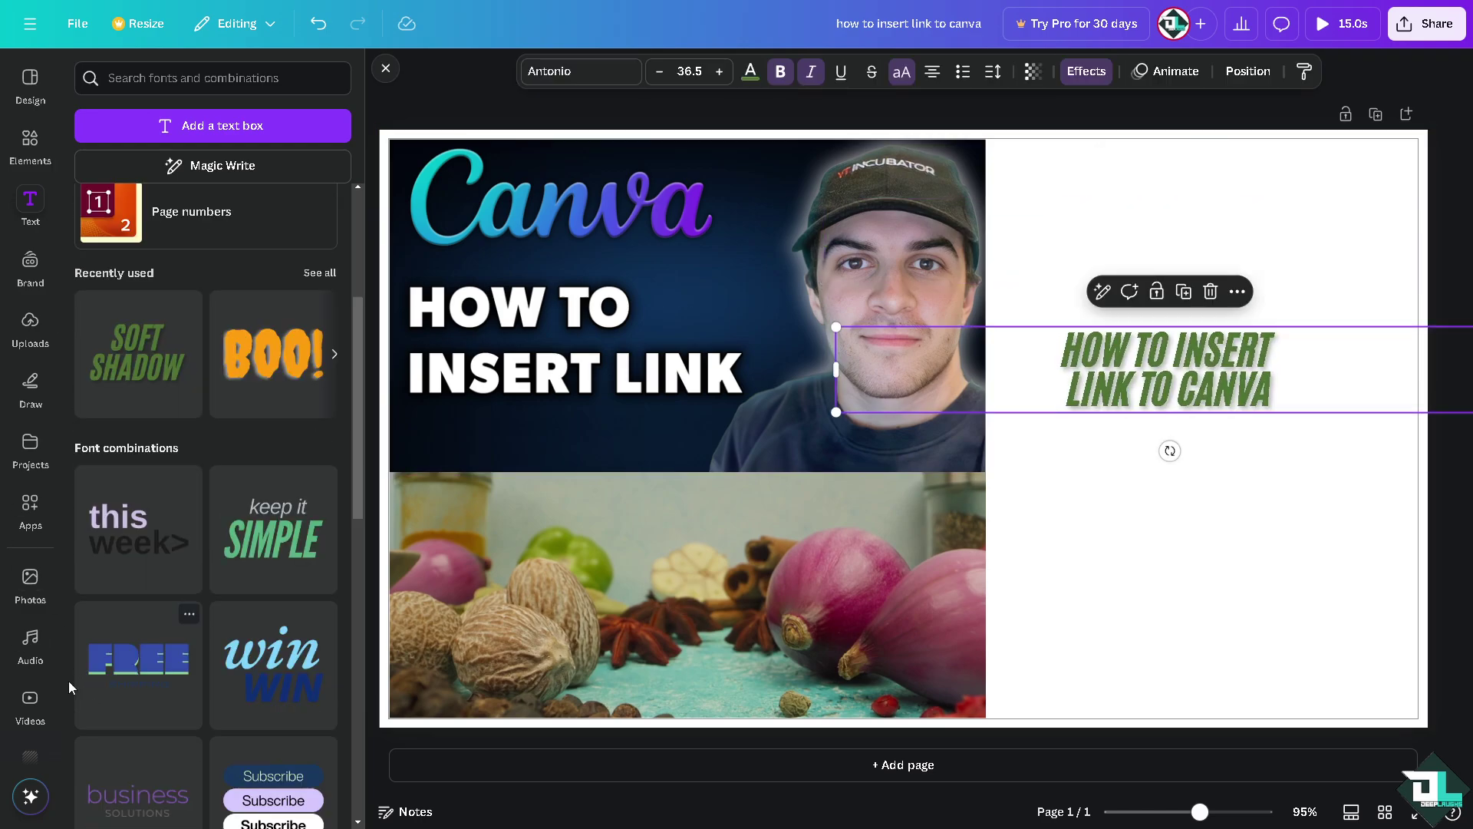
scroll(31, 568, down, 4)
click(29, 460)
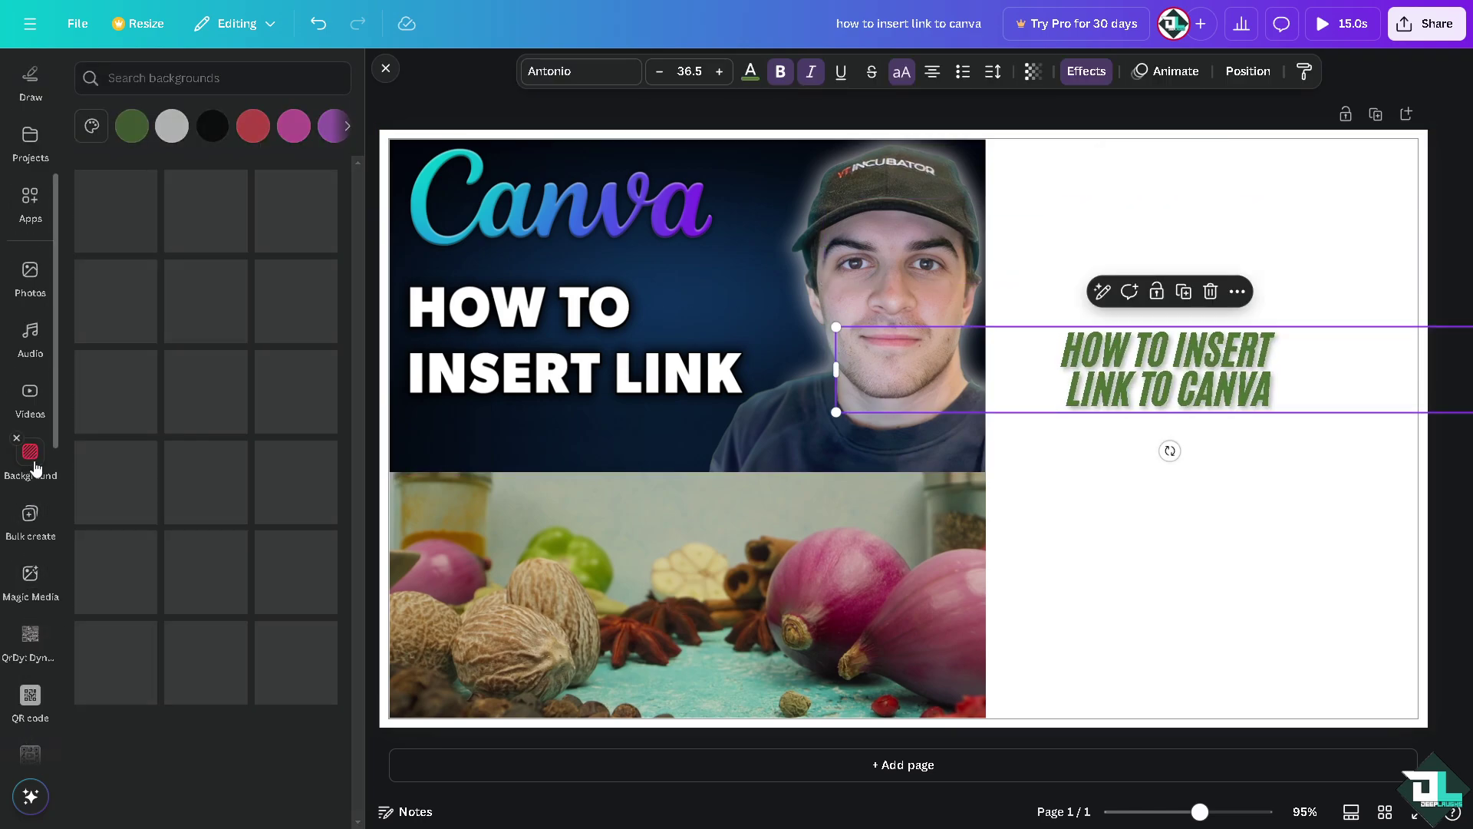
scroll(292, 662, down, 4)
scroll(292, 662, down, 1)
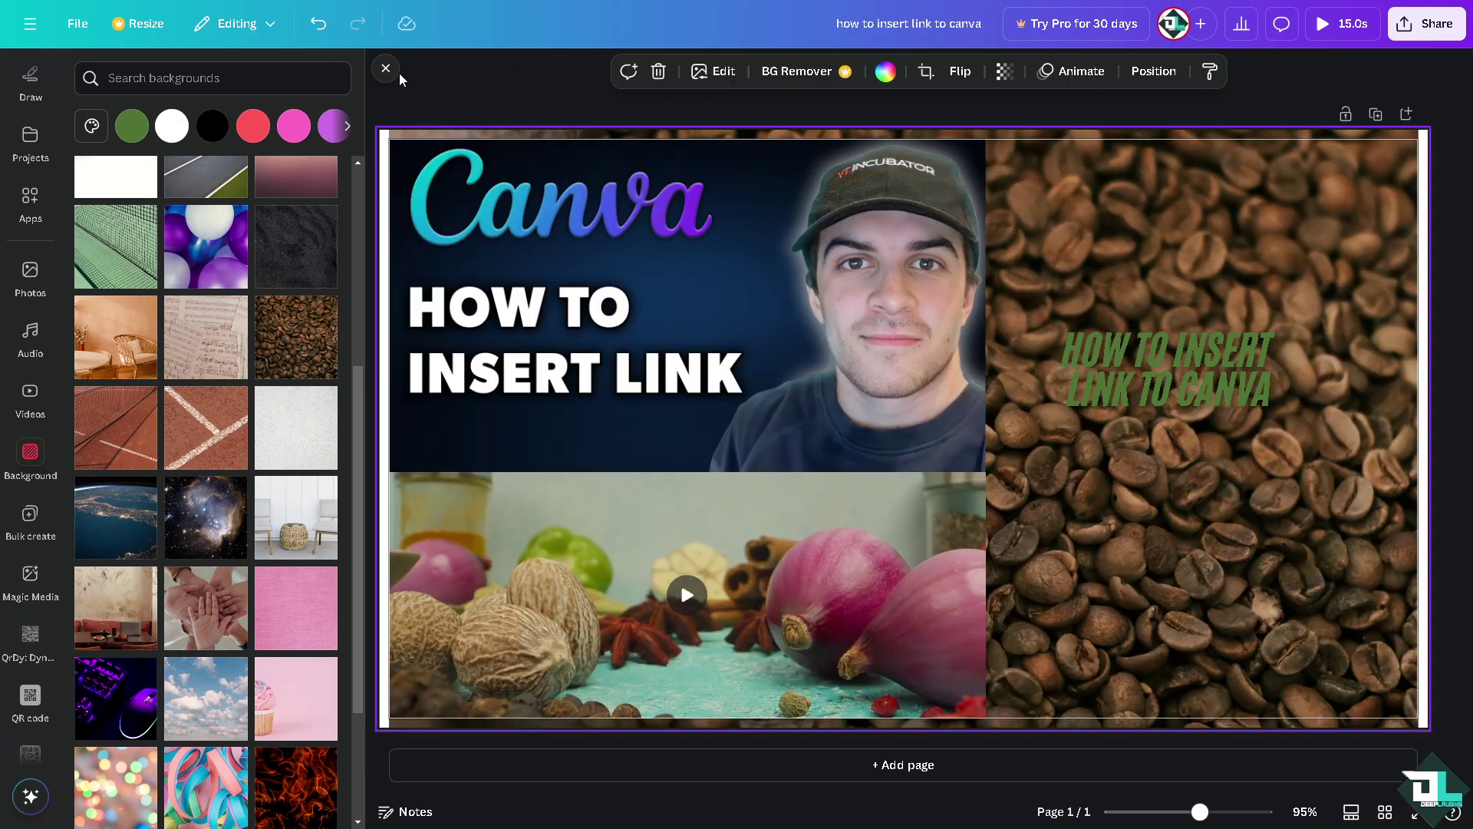
click(386, 68)
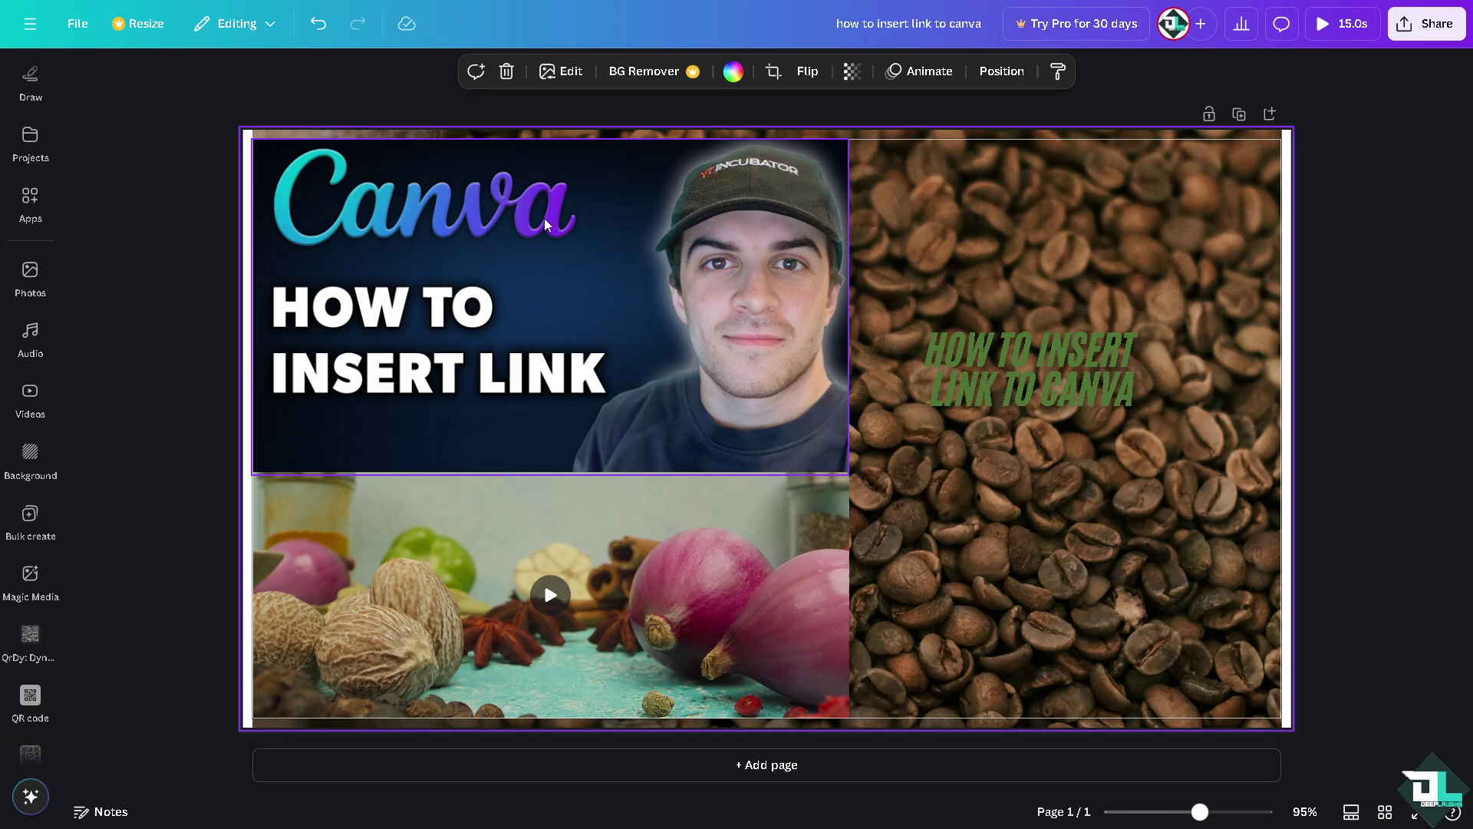
click(564, 230)
click(730, 519)
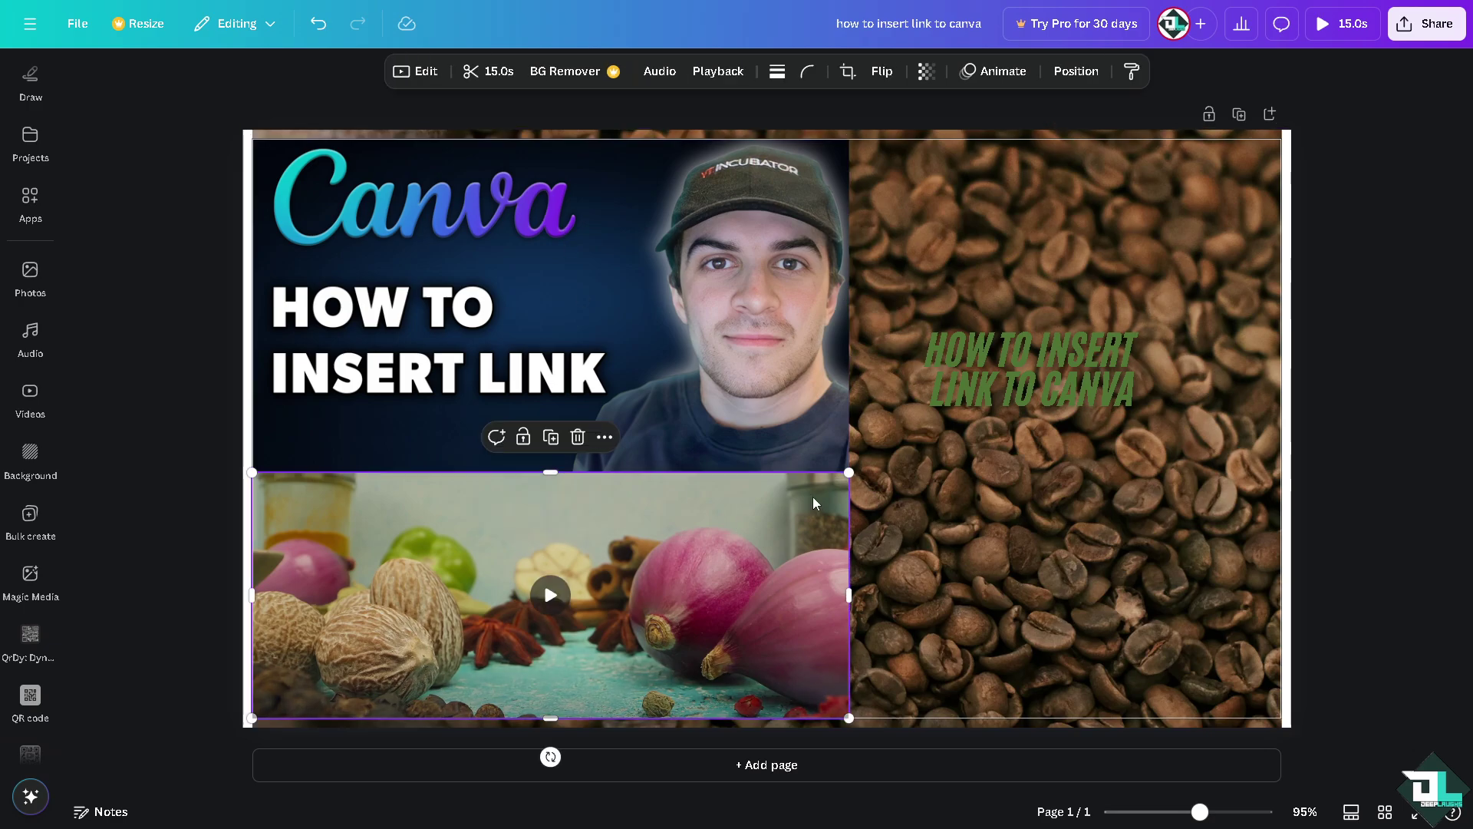
Step: Link the green heading to the recent 'How to View Starred Templates in Canva' design
click(1012, 378)
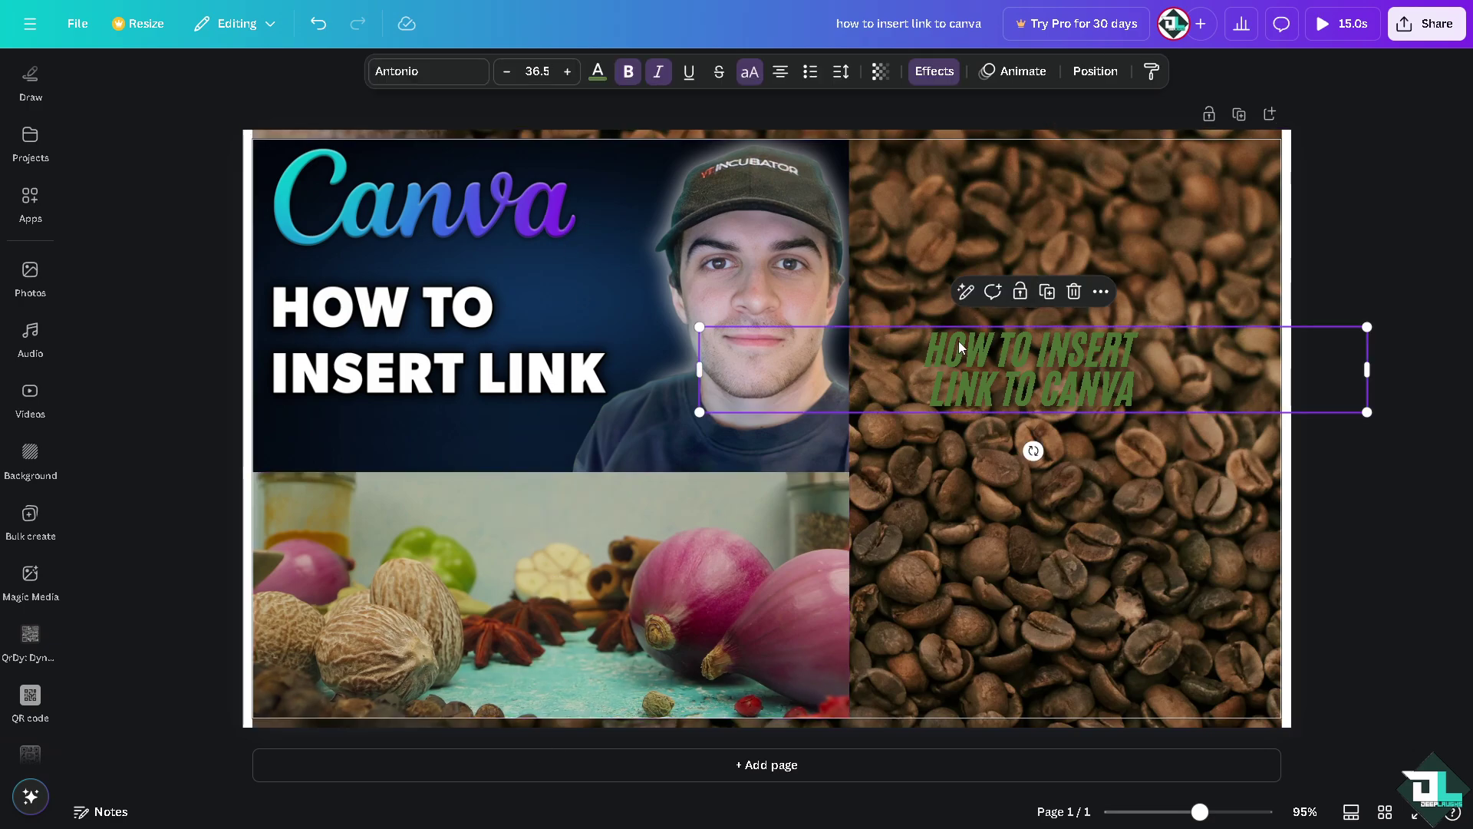
click(1101, 294)
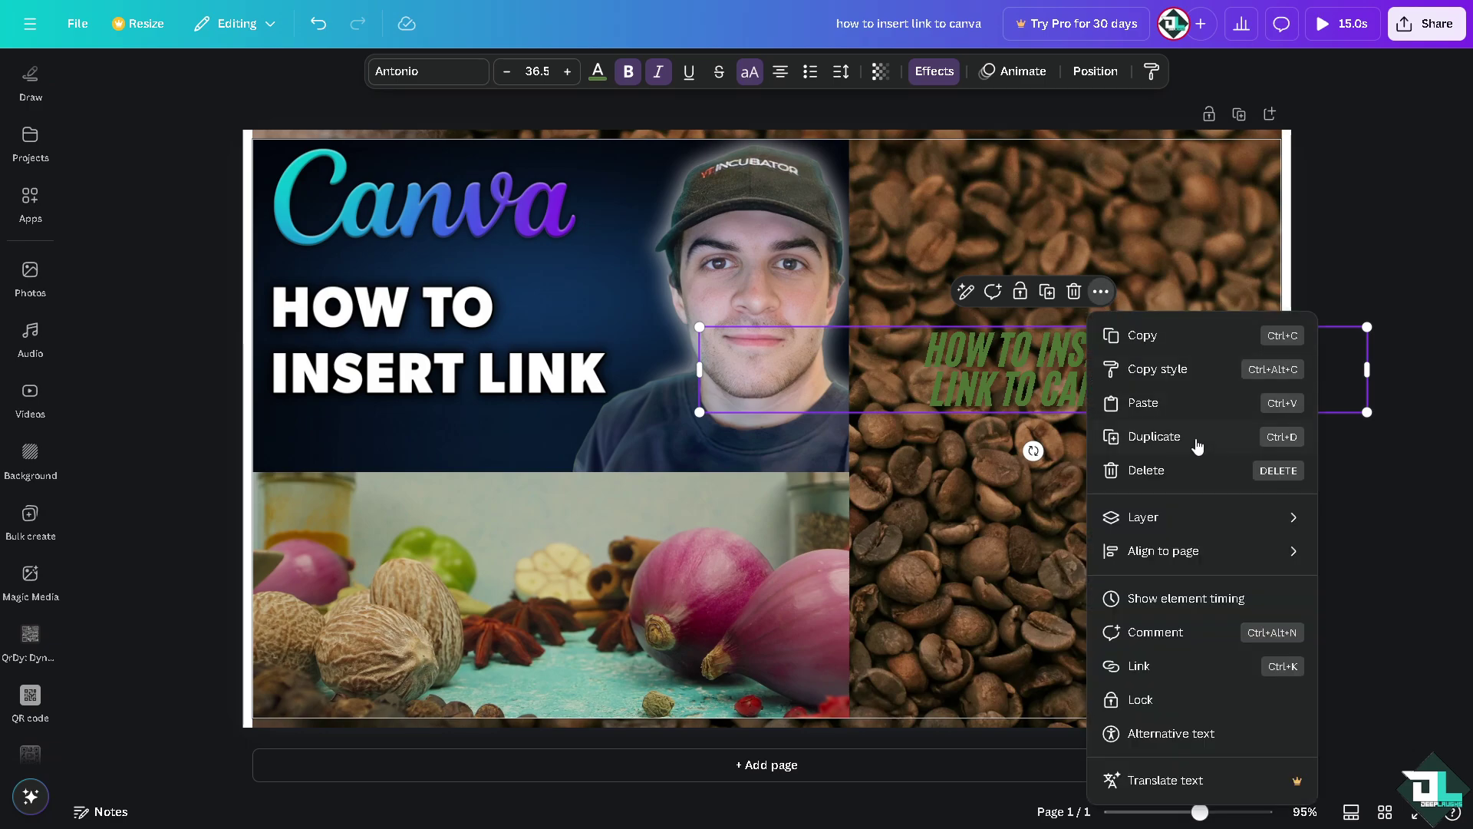
click(1144, 666)
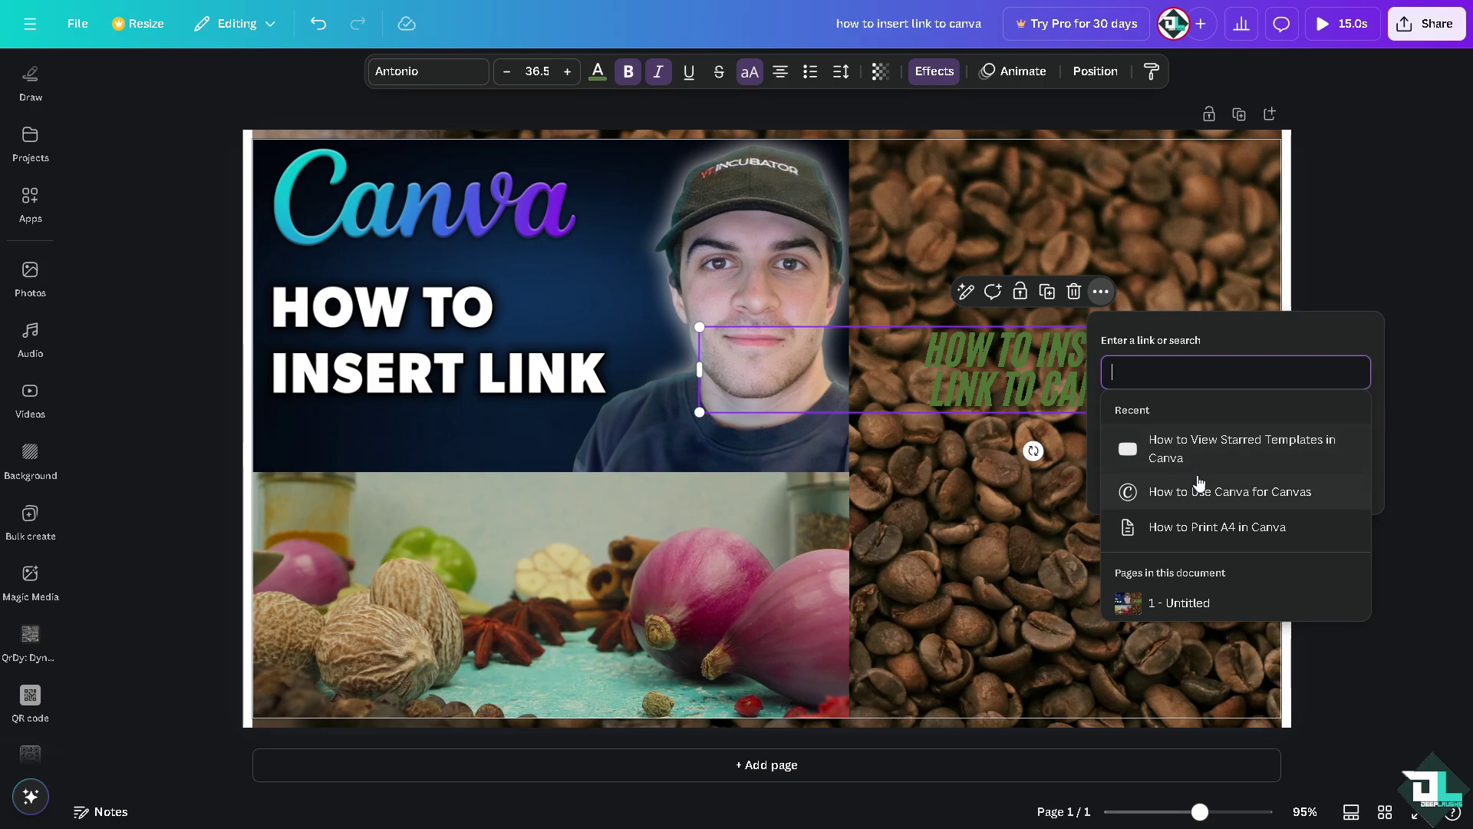
click(1197, 461)
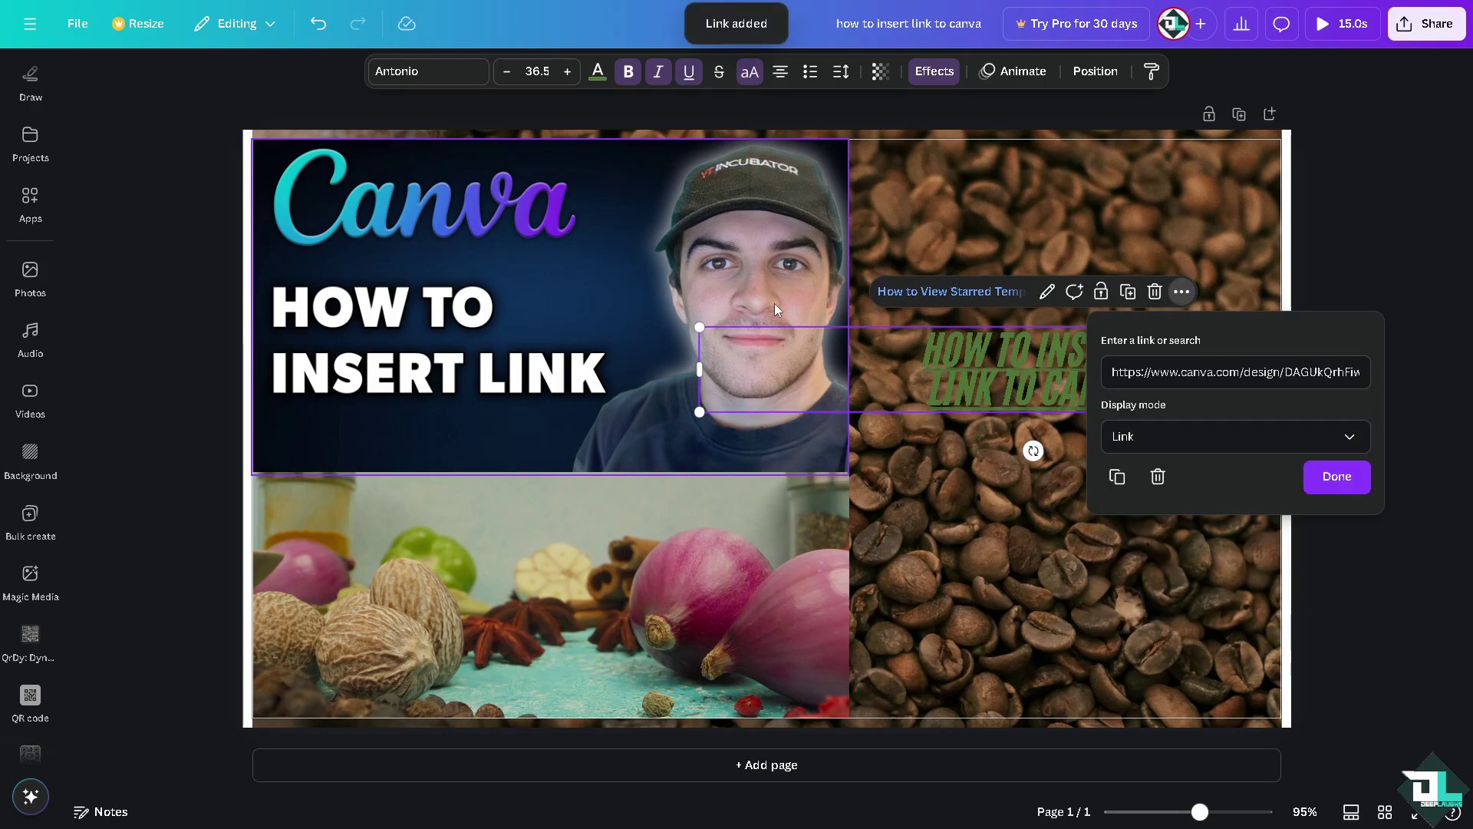
Step: Link the top-left thumbnail image to a recent Canva design
click(771, 278)
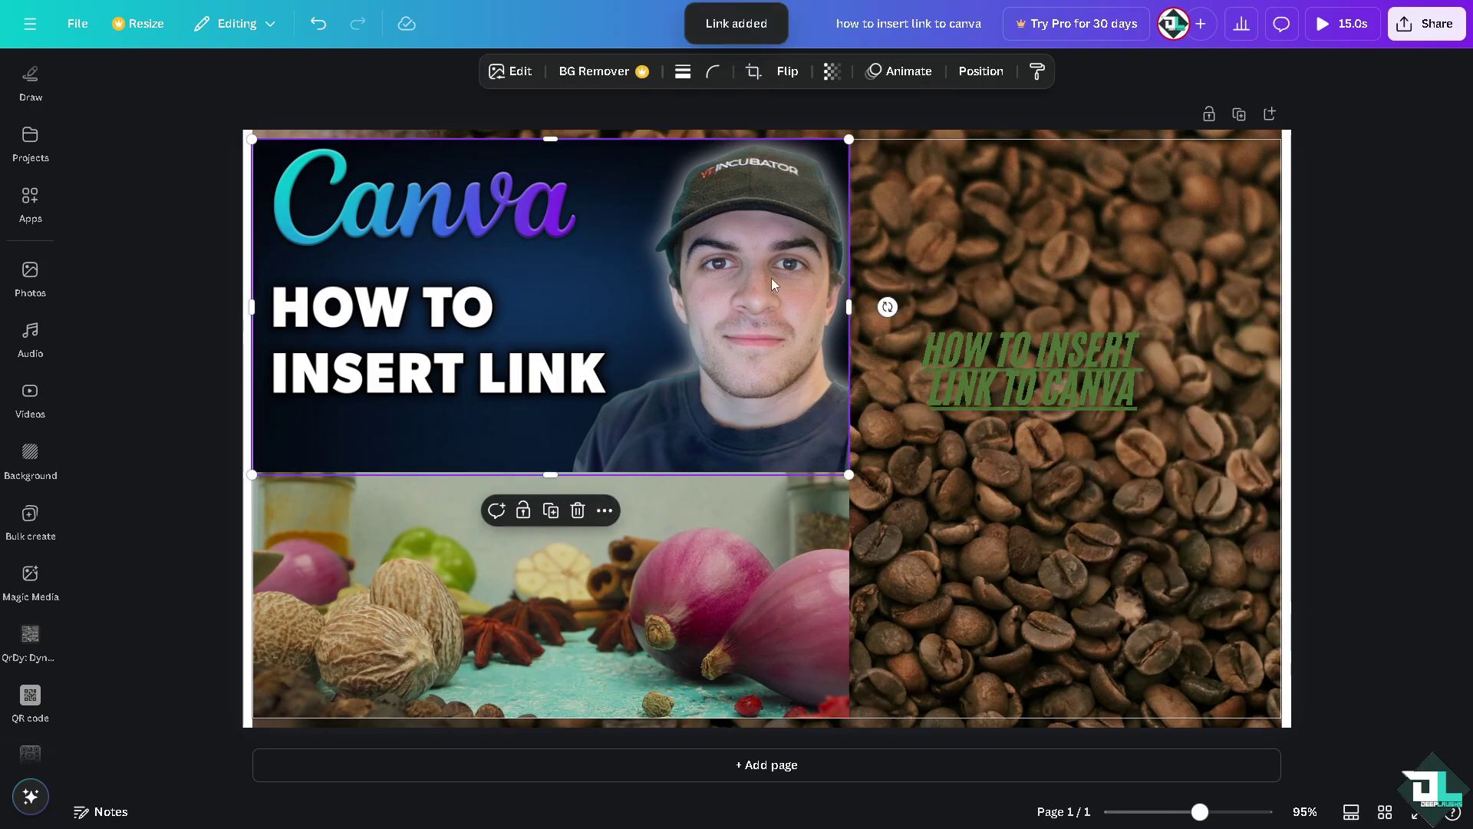
click(605, 511)
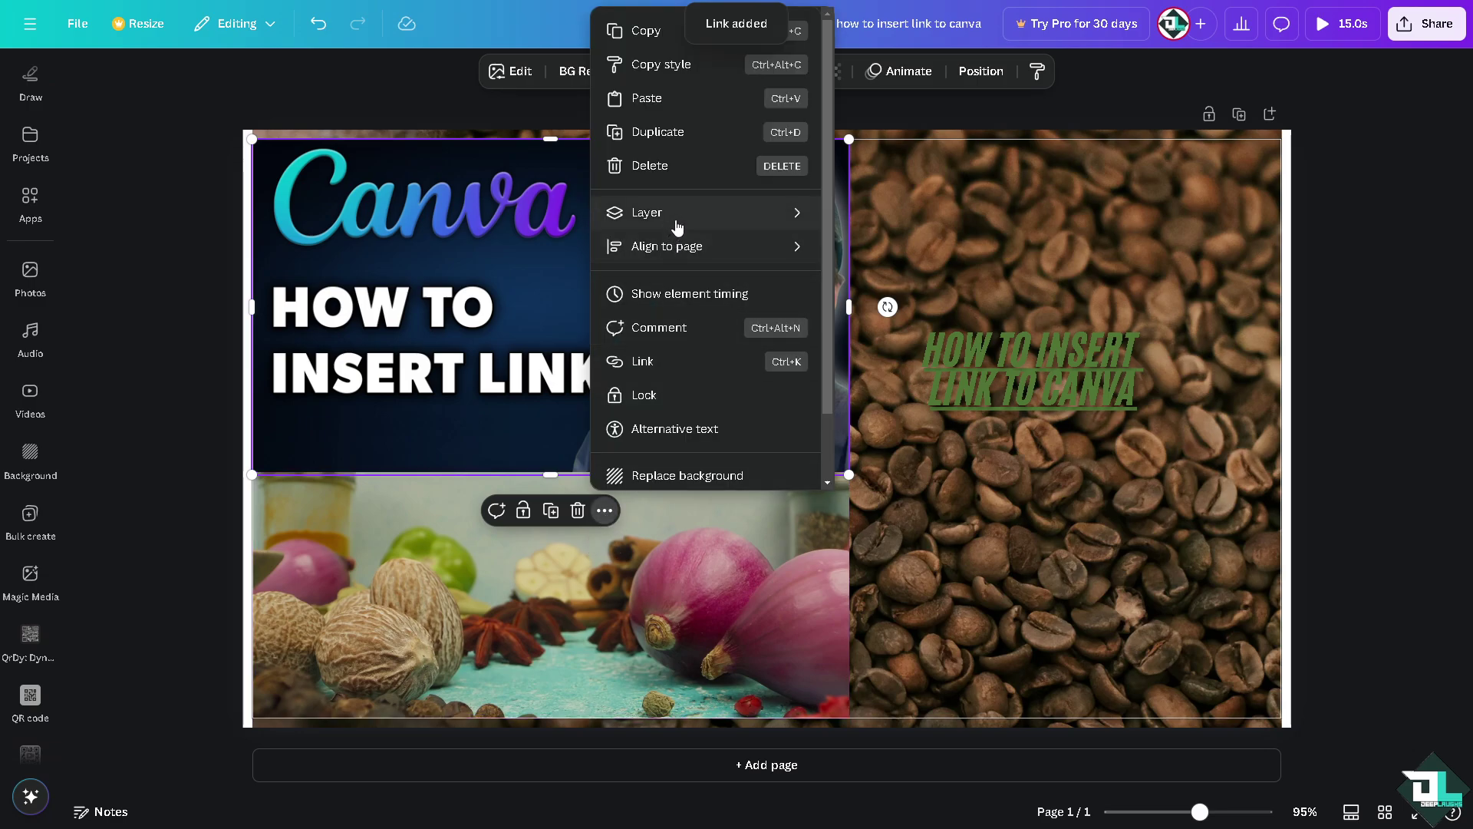
click(664, 361)
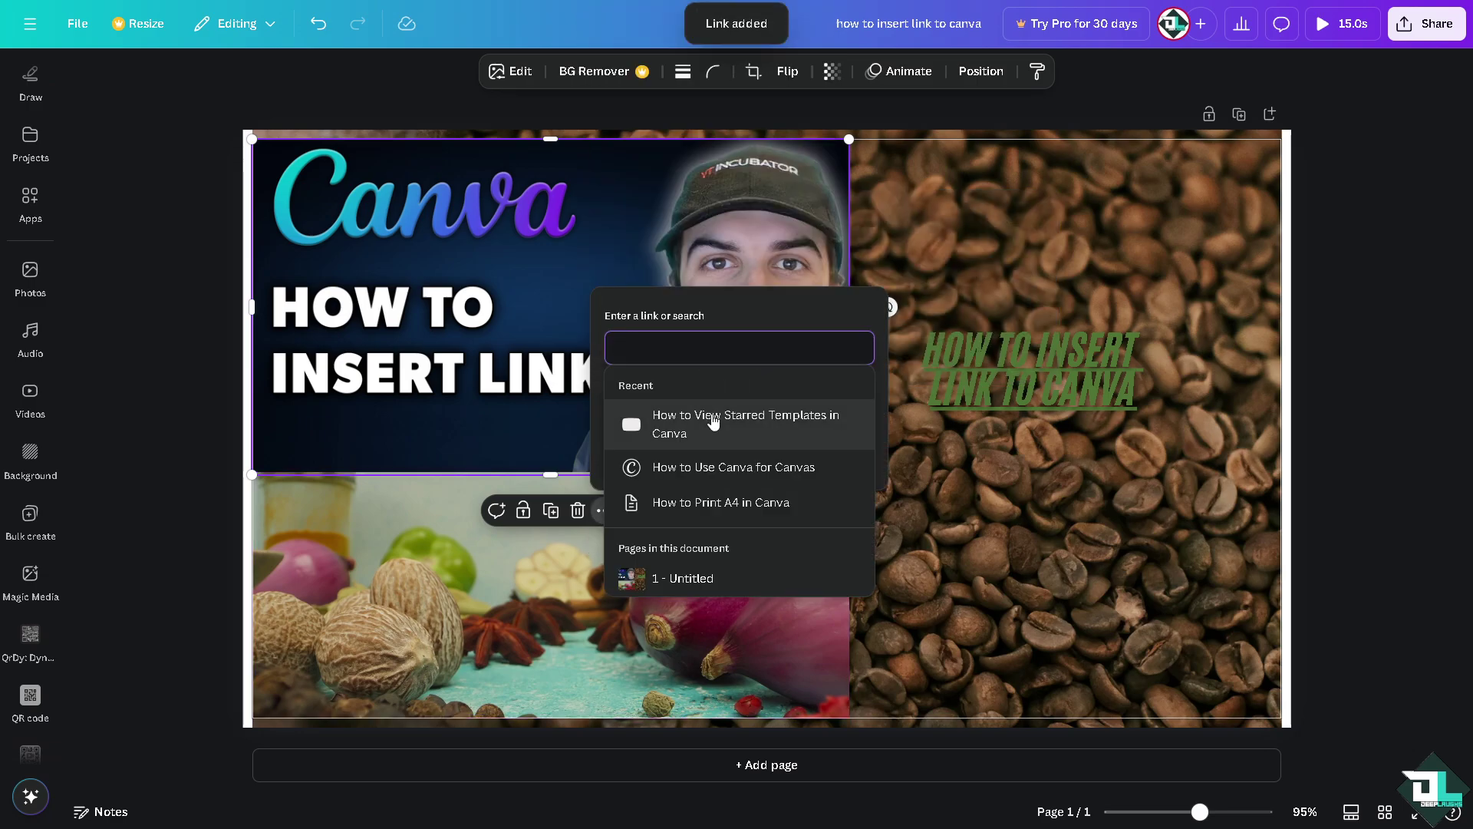
click(700, 500)
Step: Show the spice video's context and More menus, including its Layer and Align to page options
click(484, 601)
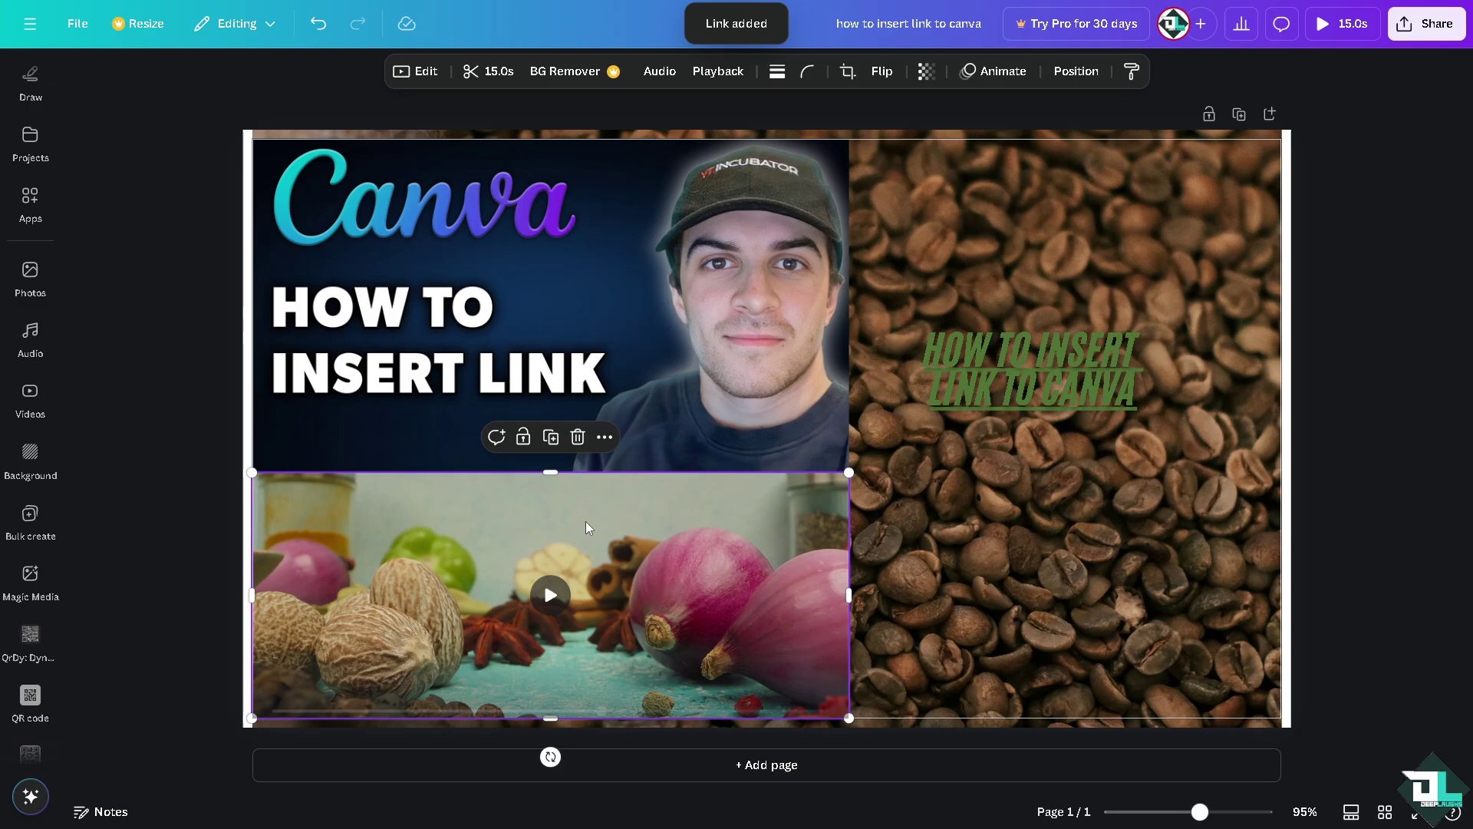
right_click(666, 556)
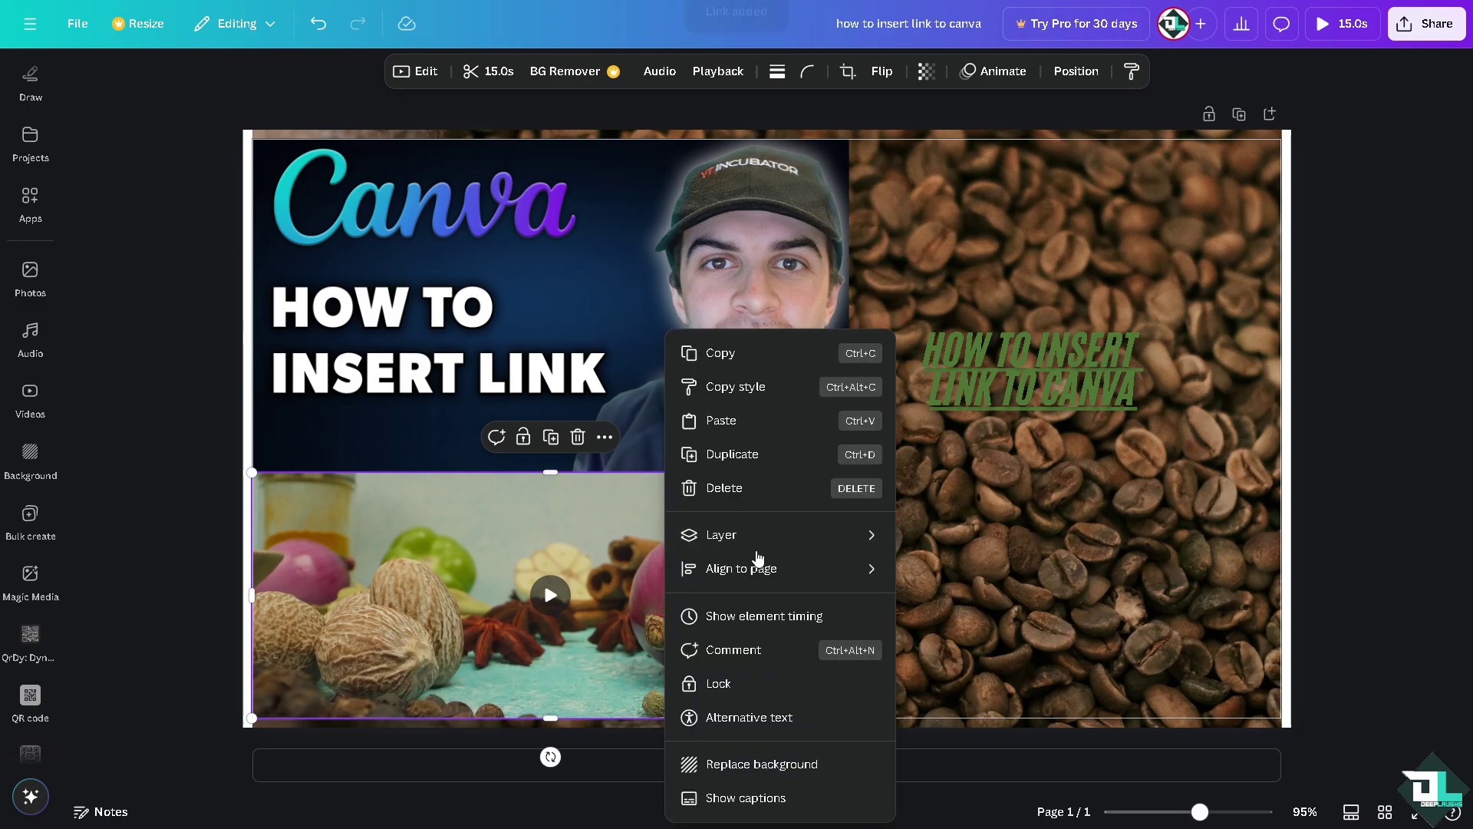
click(596, 470)
click(605, 436)
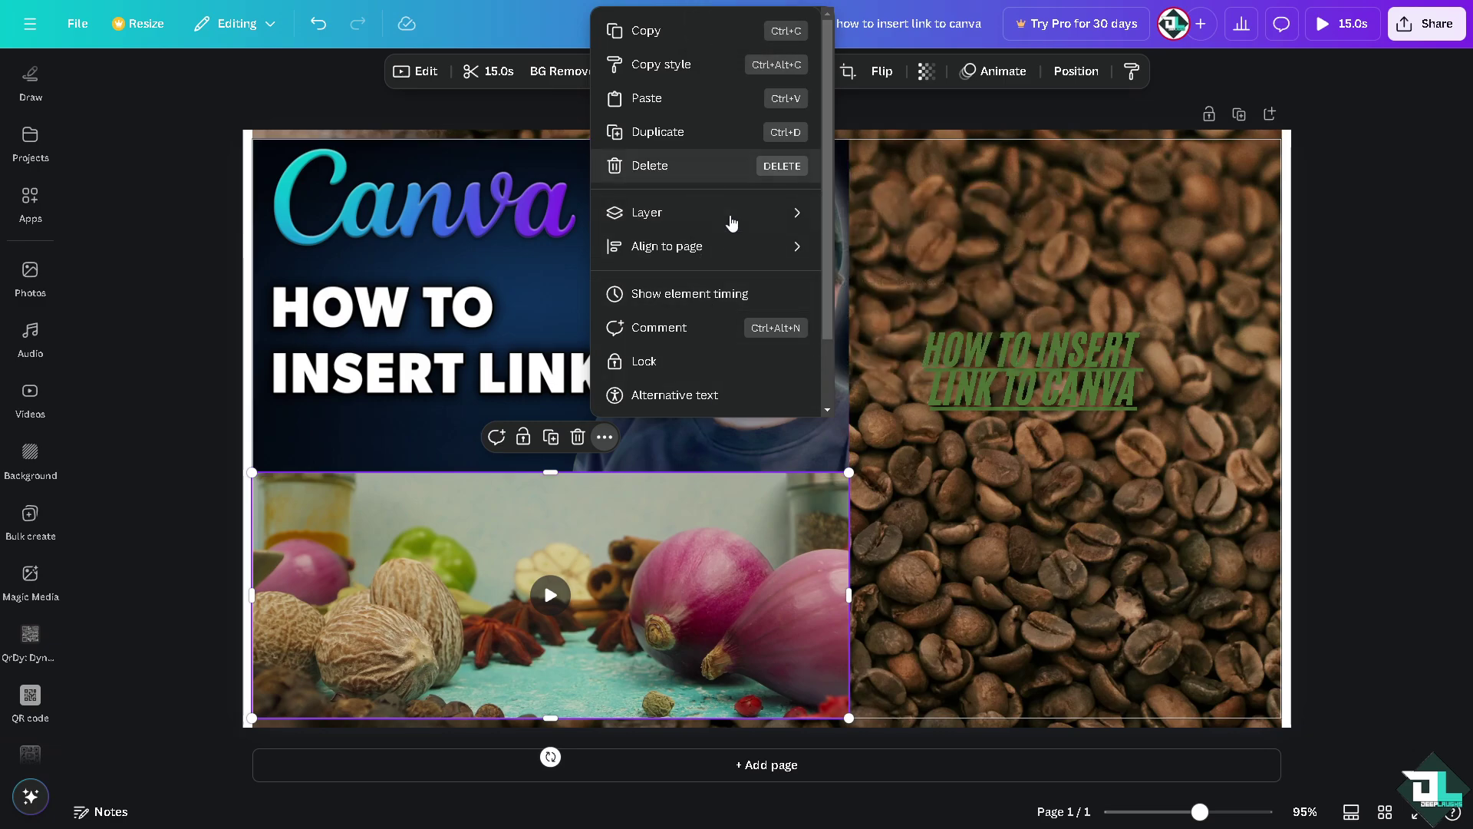
click(770, 597)
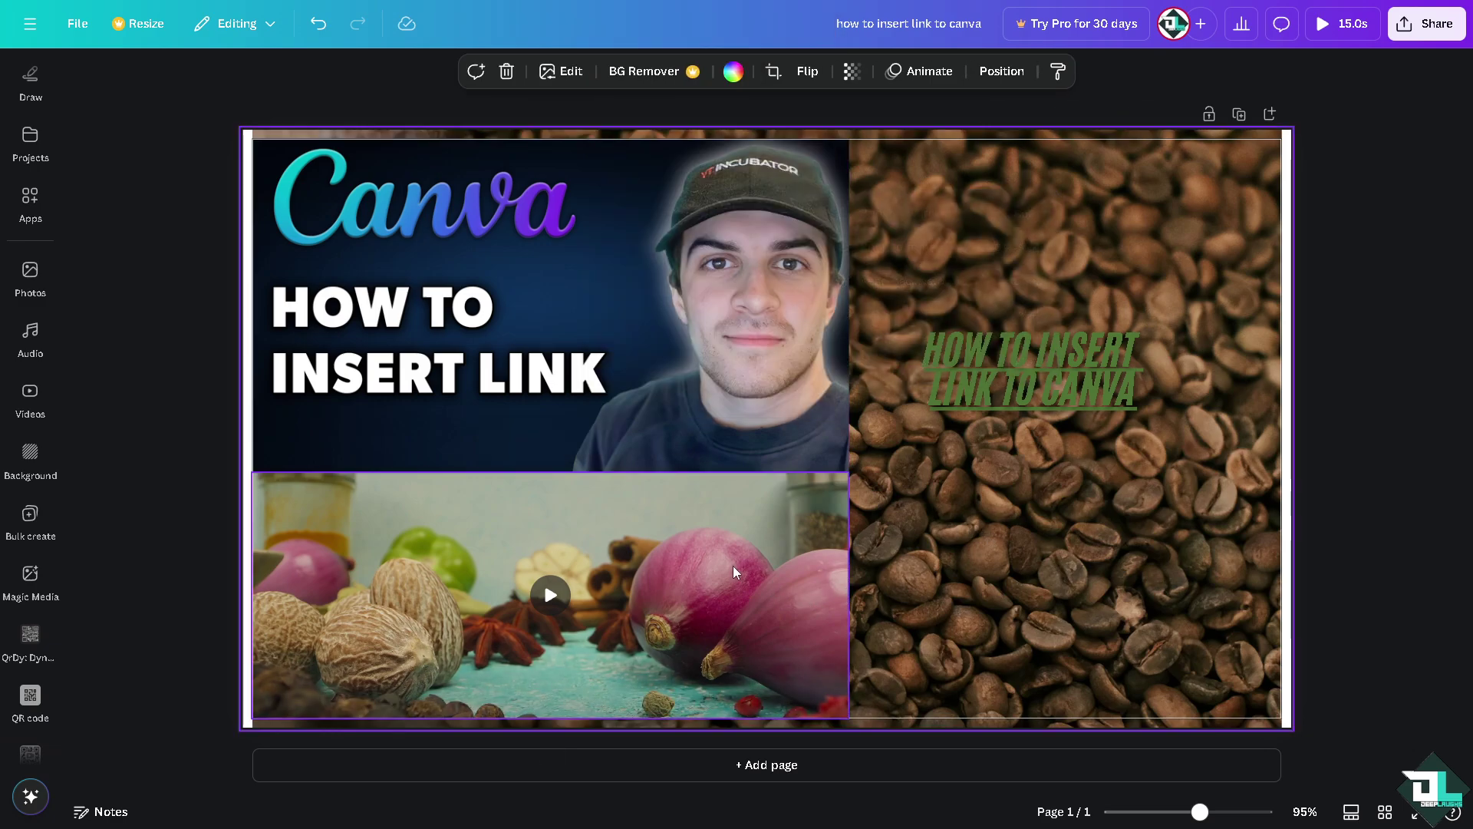
click(604, 438)
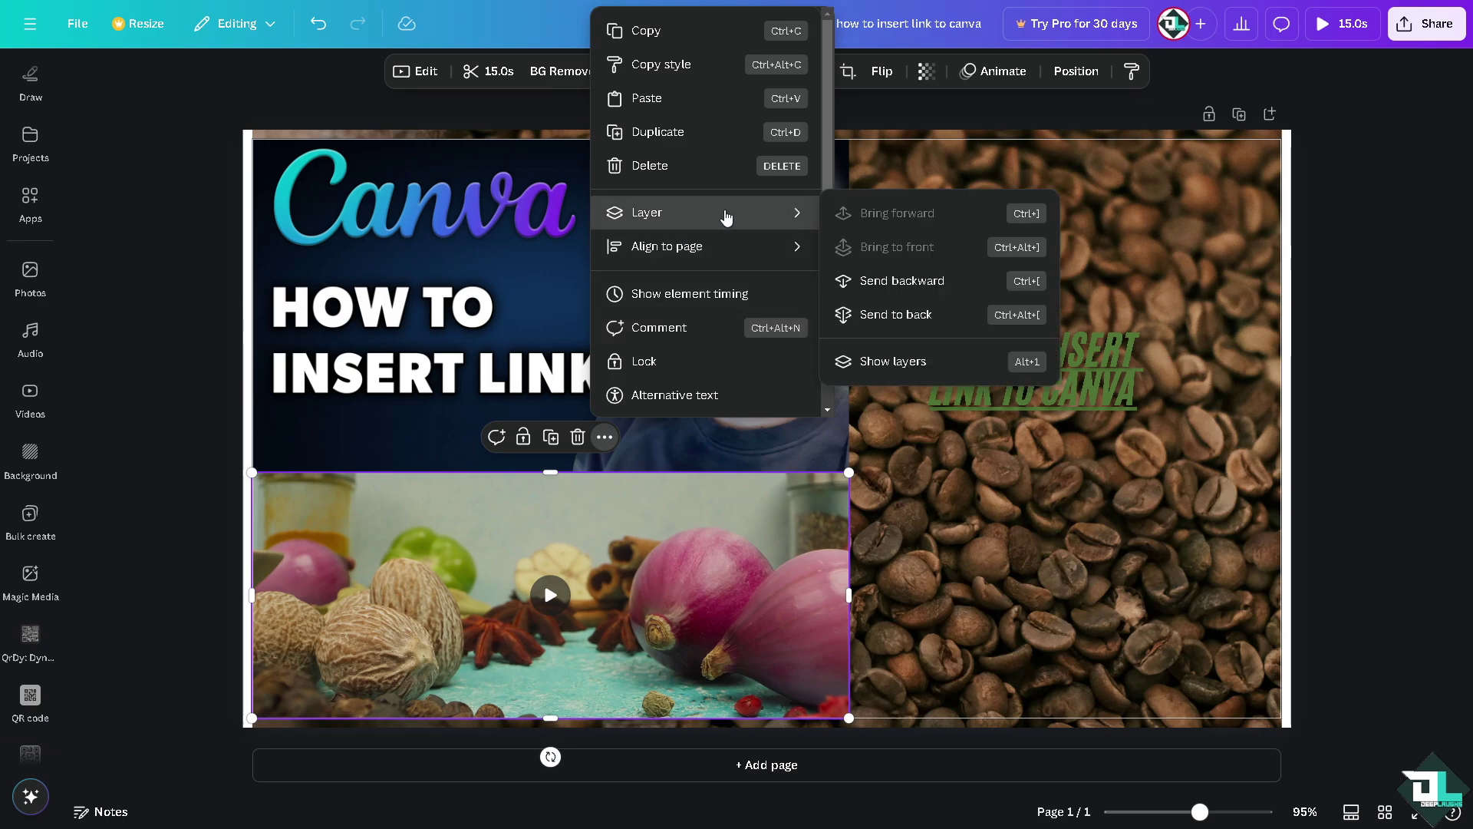
mouse_move(722, 246)
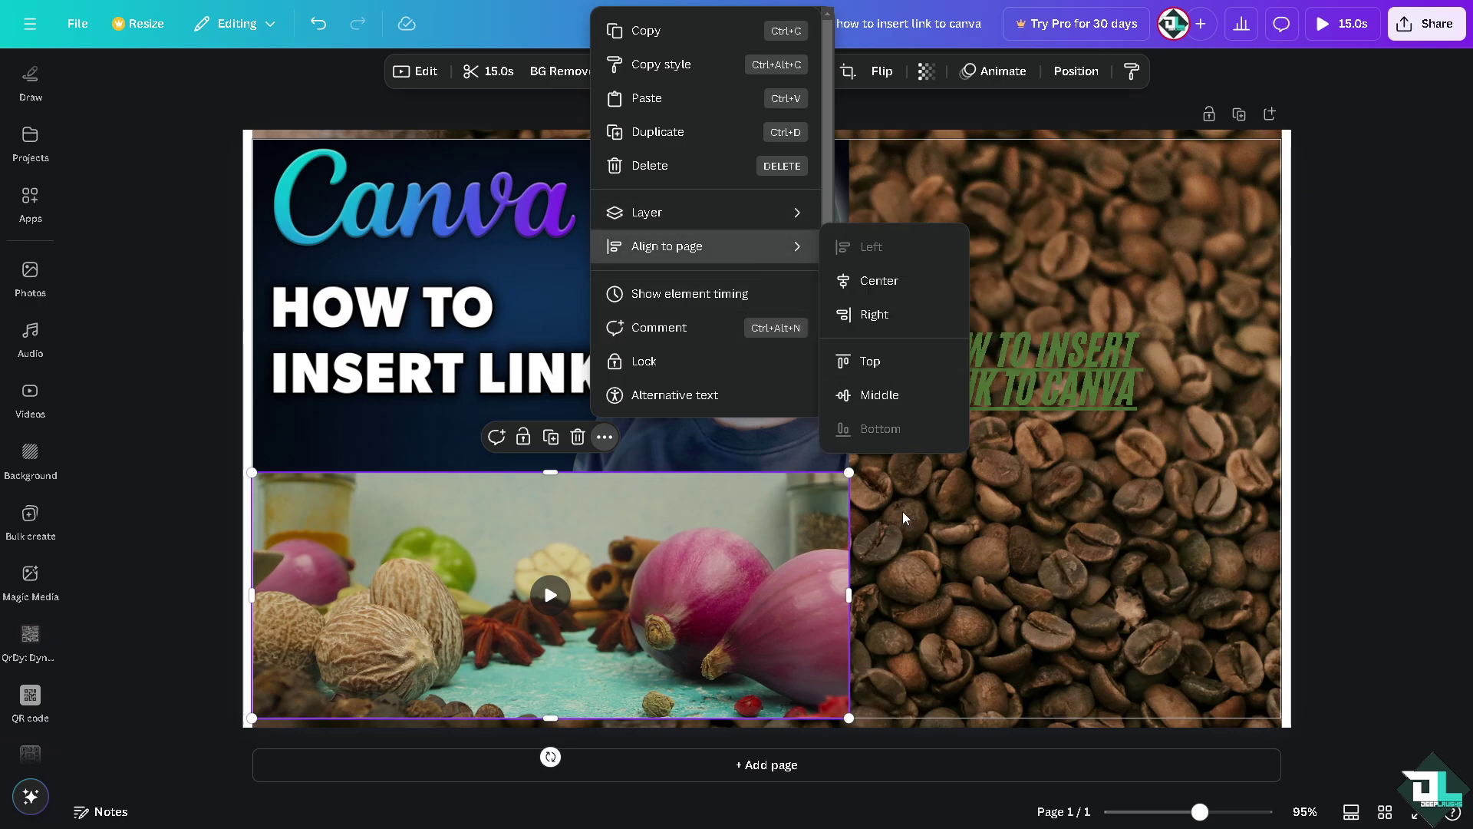
click(1021, 587)
Step: Play the design as a full-screen preview
click(1325, 28)
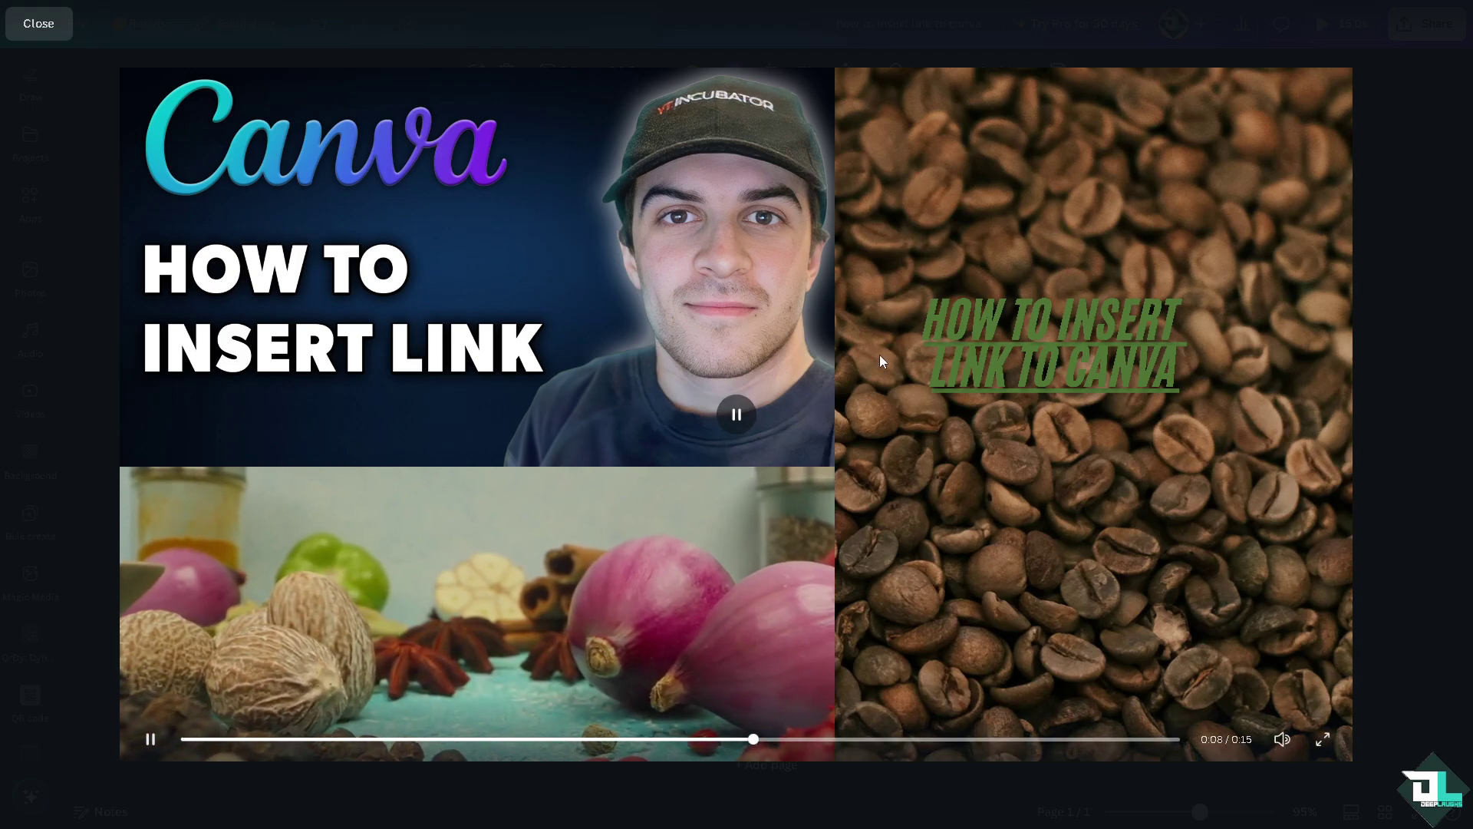
key(Escape)
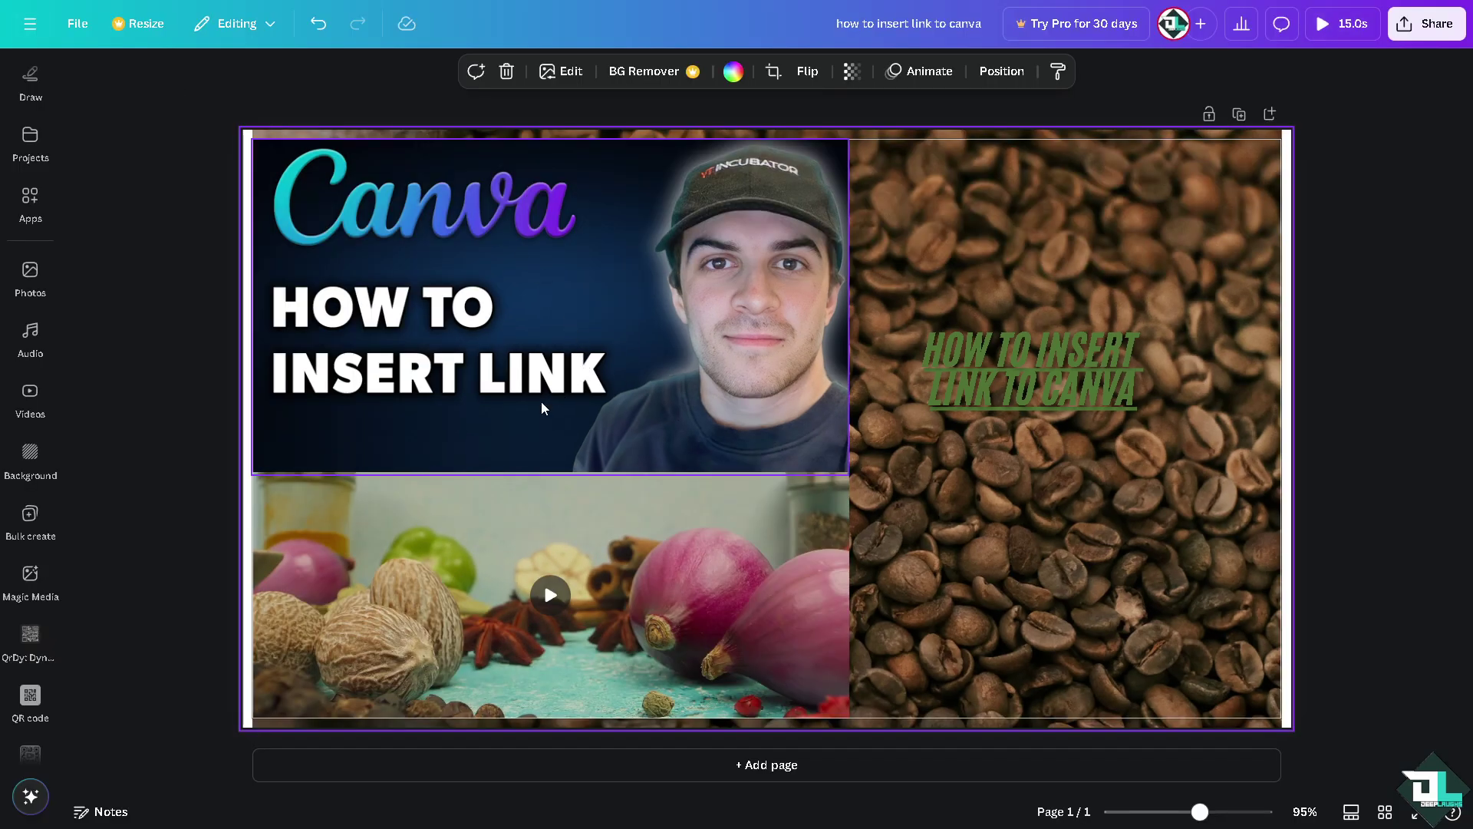
click(541, 402)
key(ctrl+k)
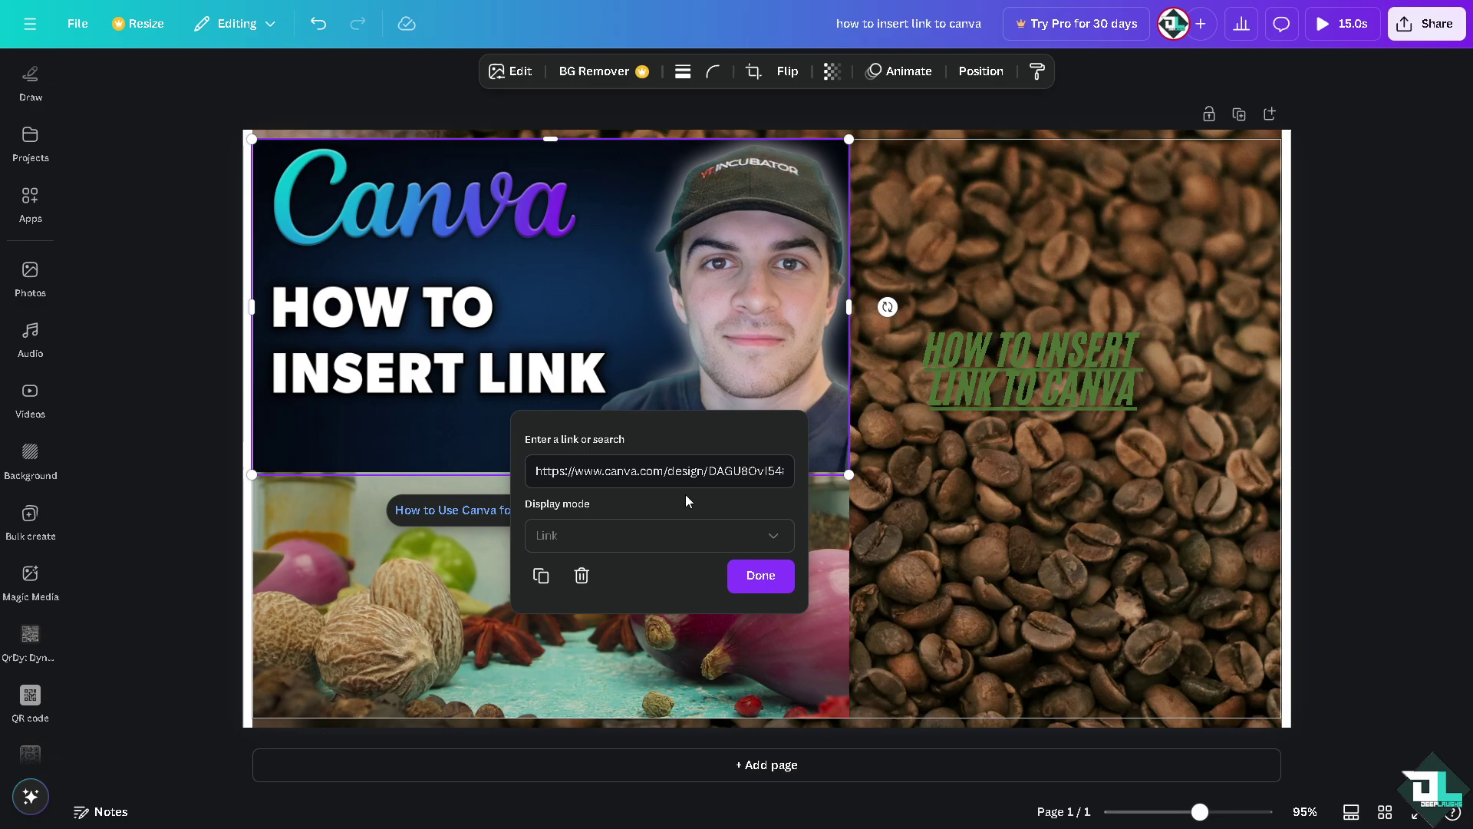
click(642, 471)
key(ctrl+a)
key(BackSpace)
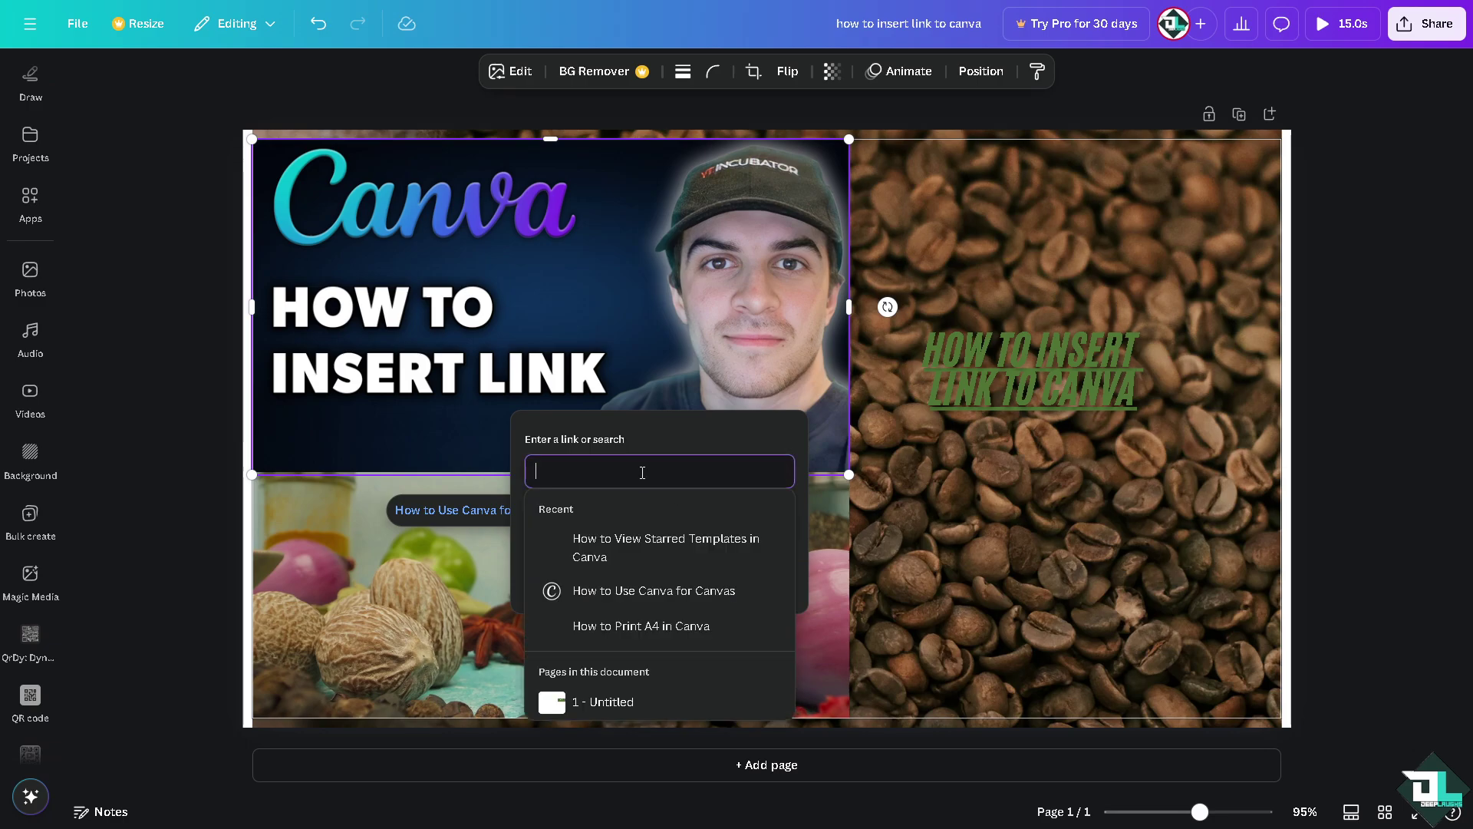
text(www.youtube.c)
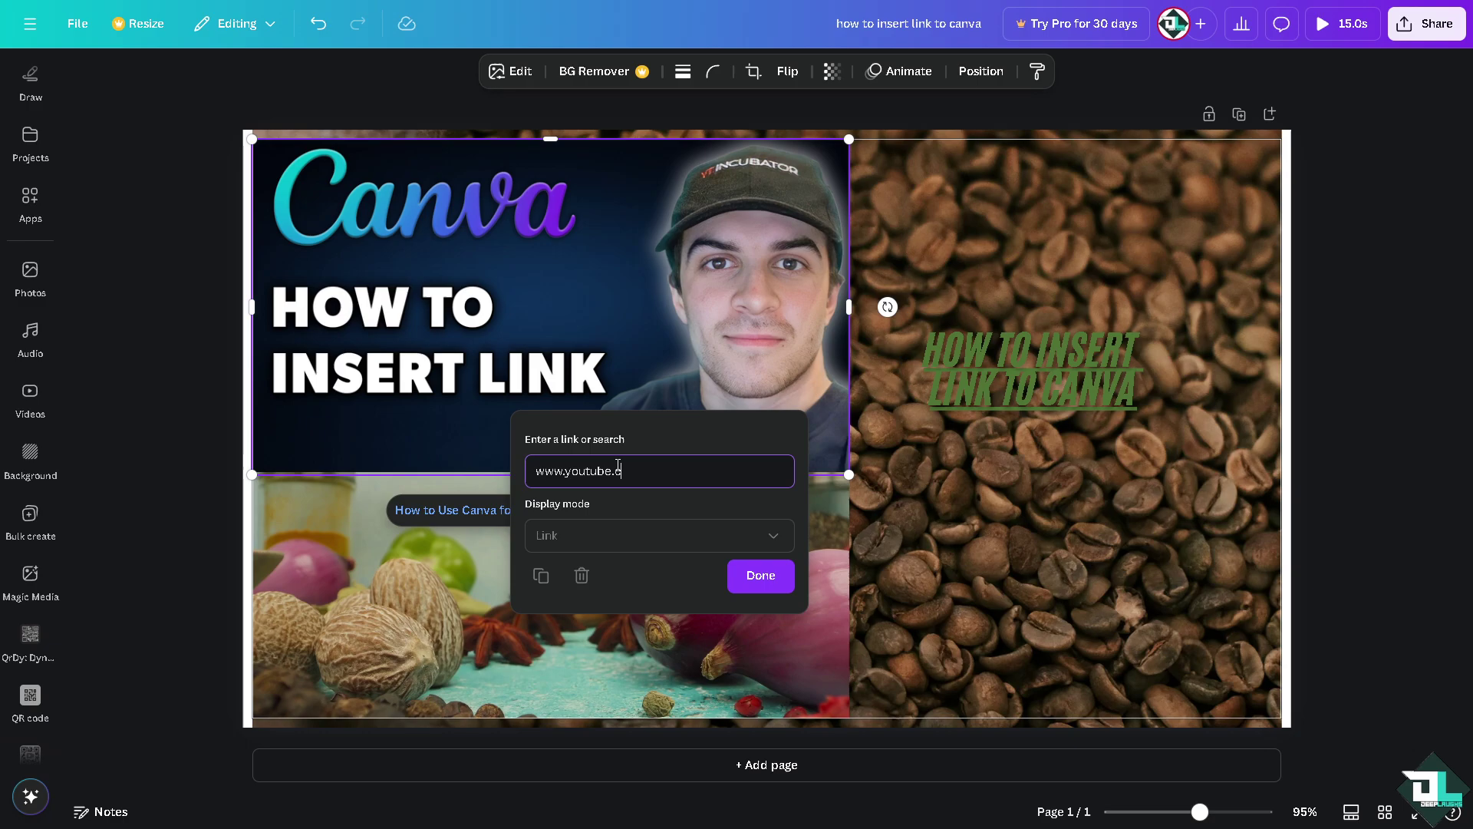
text(om)
key(Return)
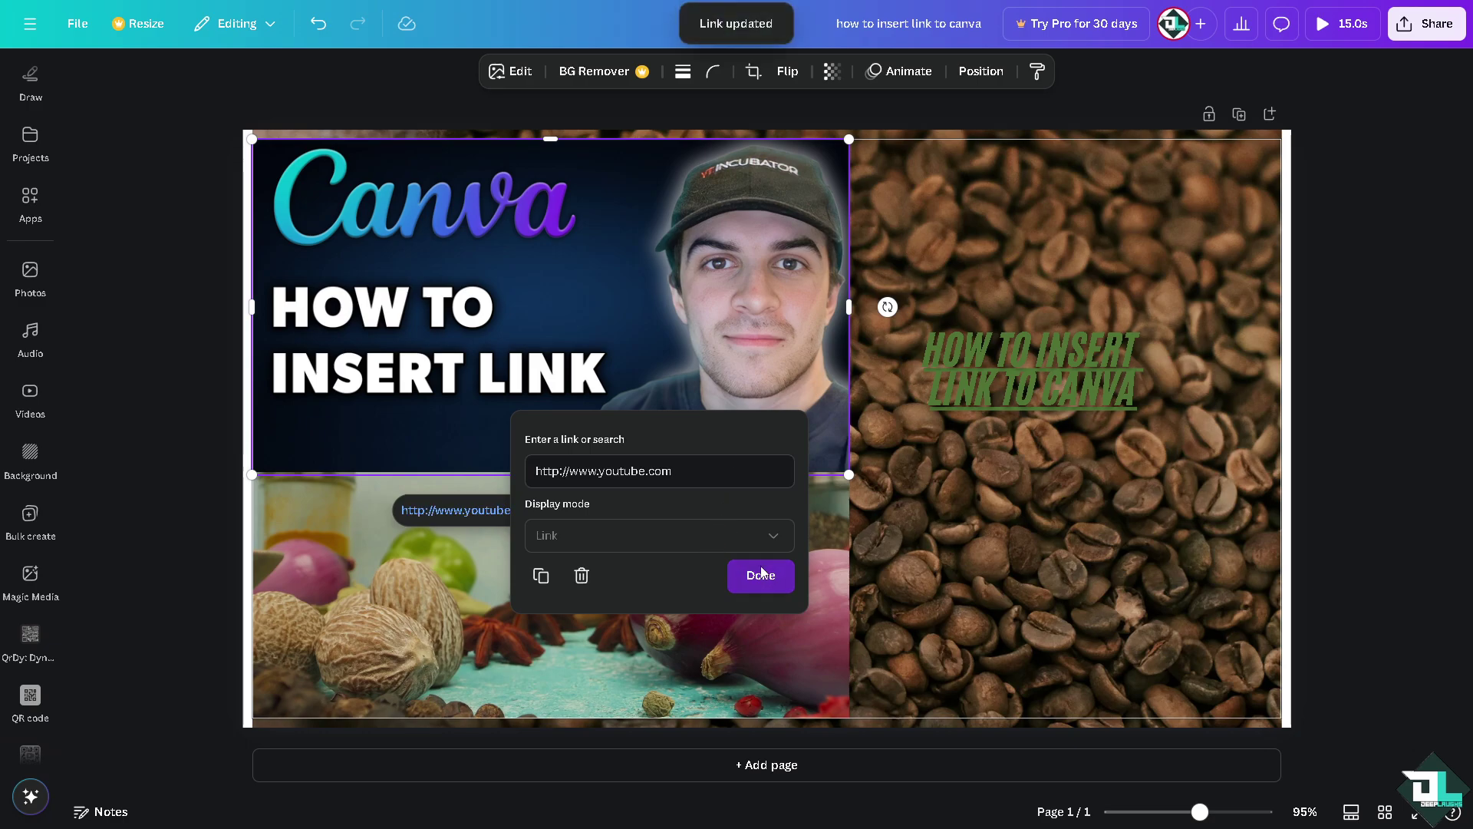
click(760, 575)
click(1019, 337)
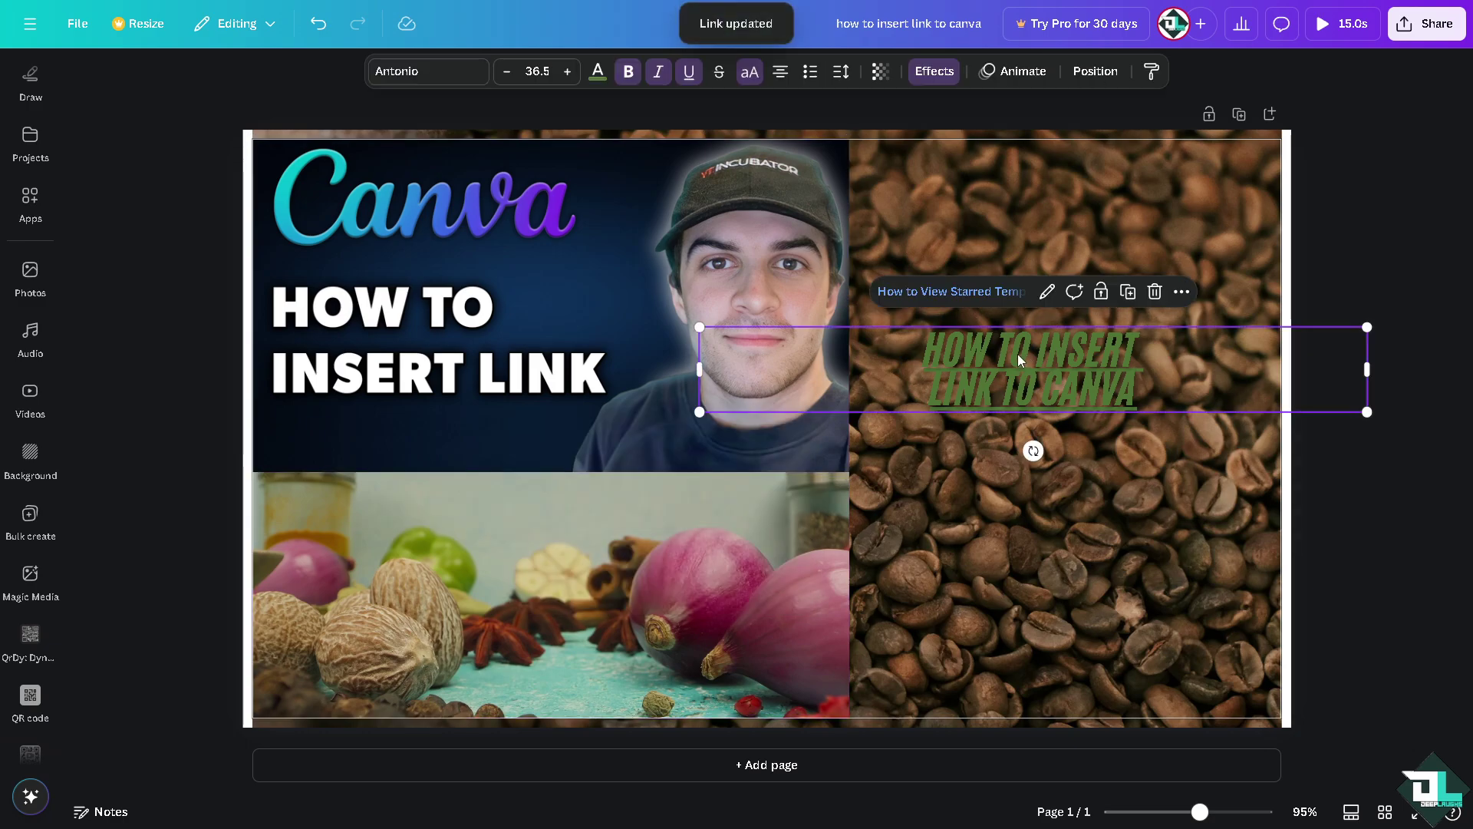
click(1181, 292)
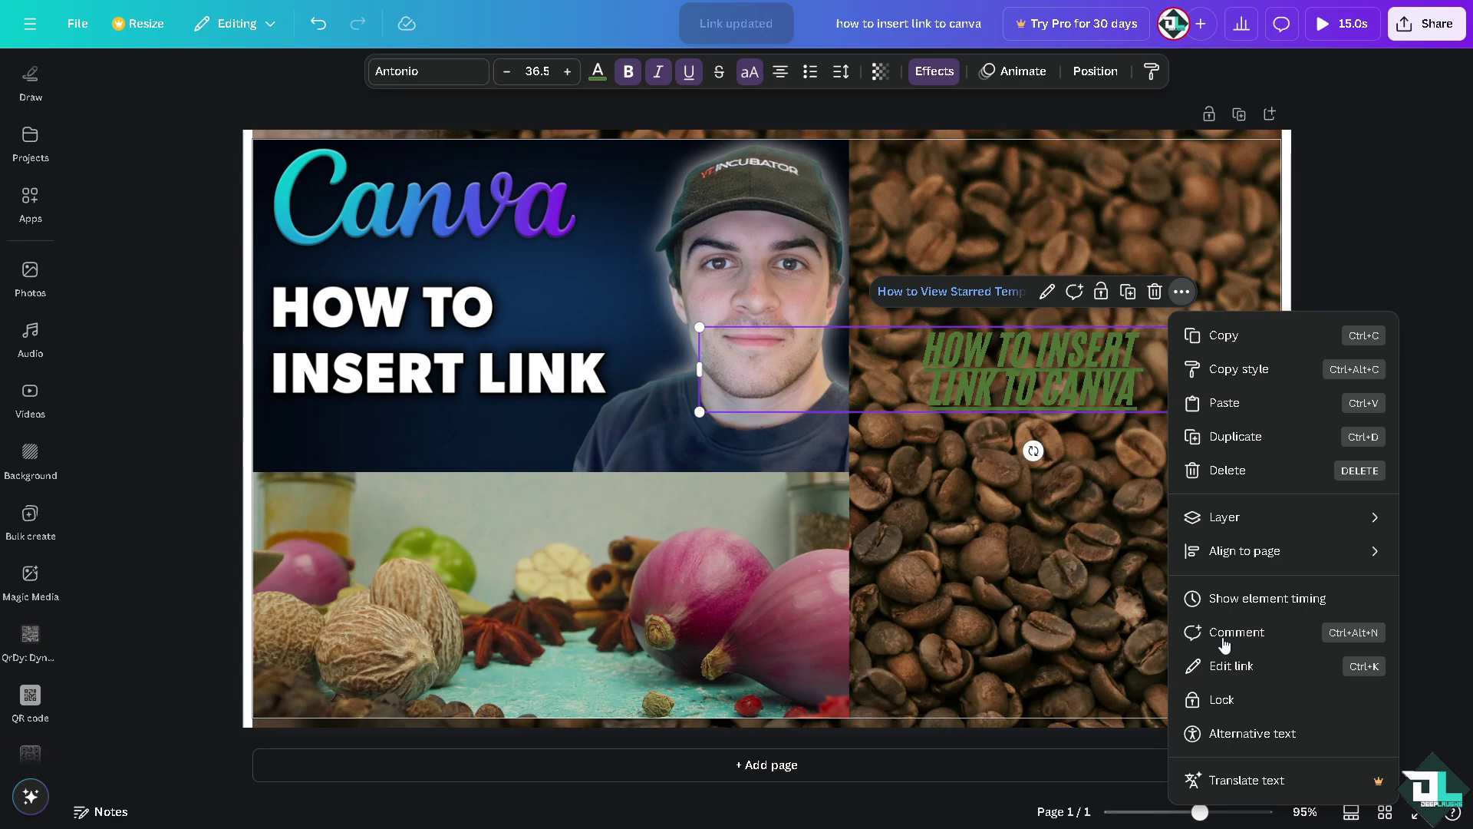
click(1231, 666)
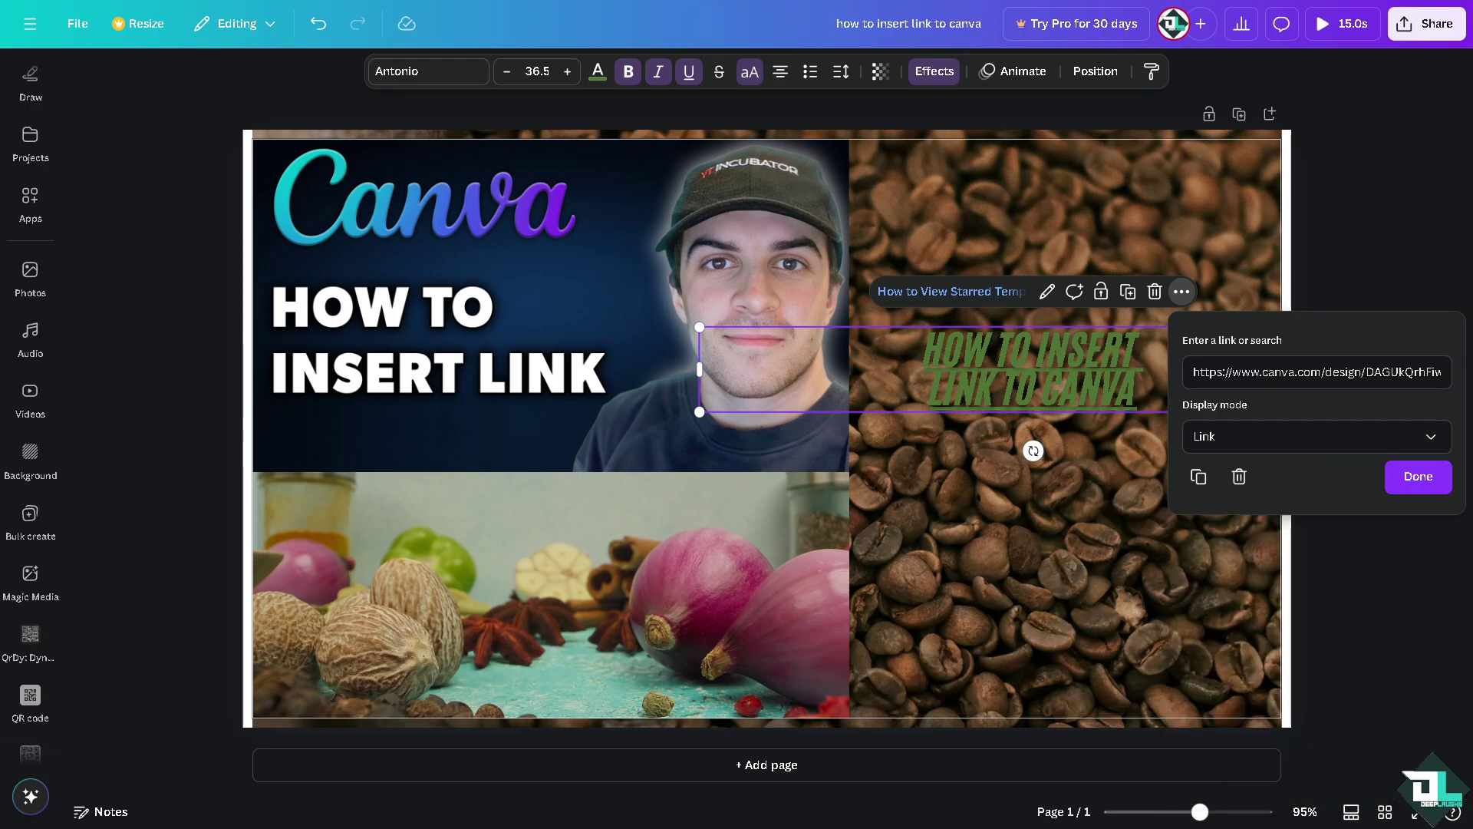
click(1275, 376)
key(ctrl+a)
text(ww)
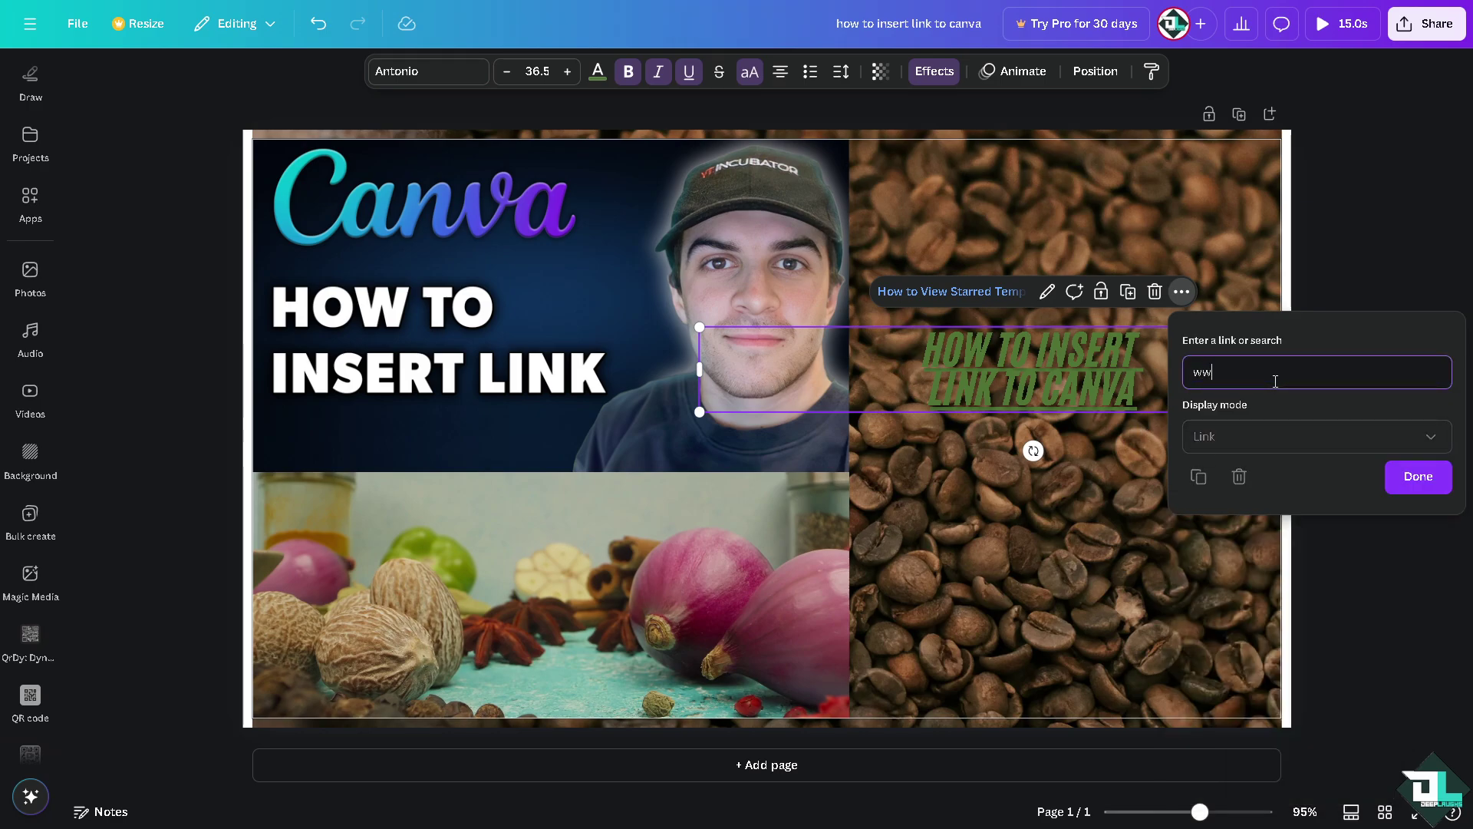
text(w.canva.co.)
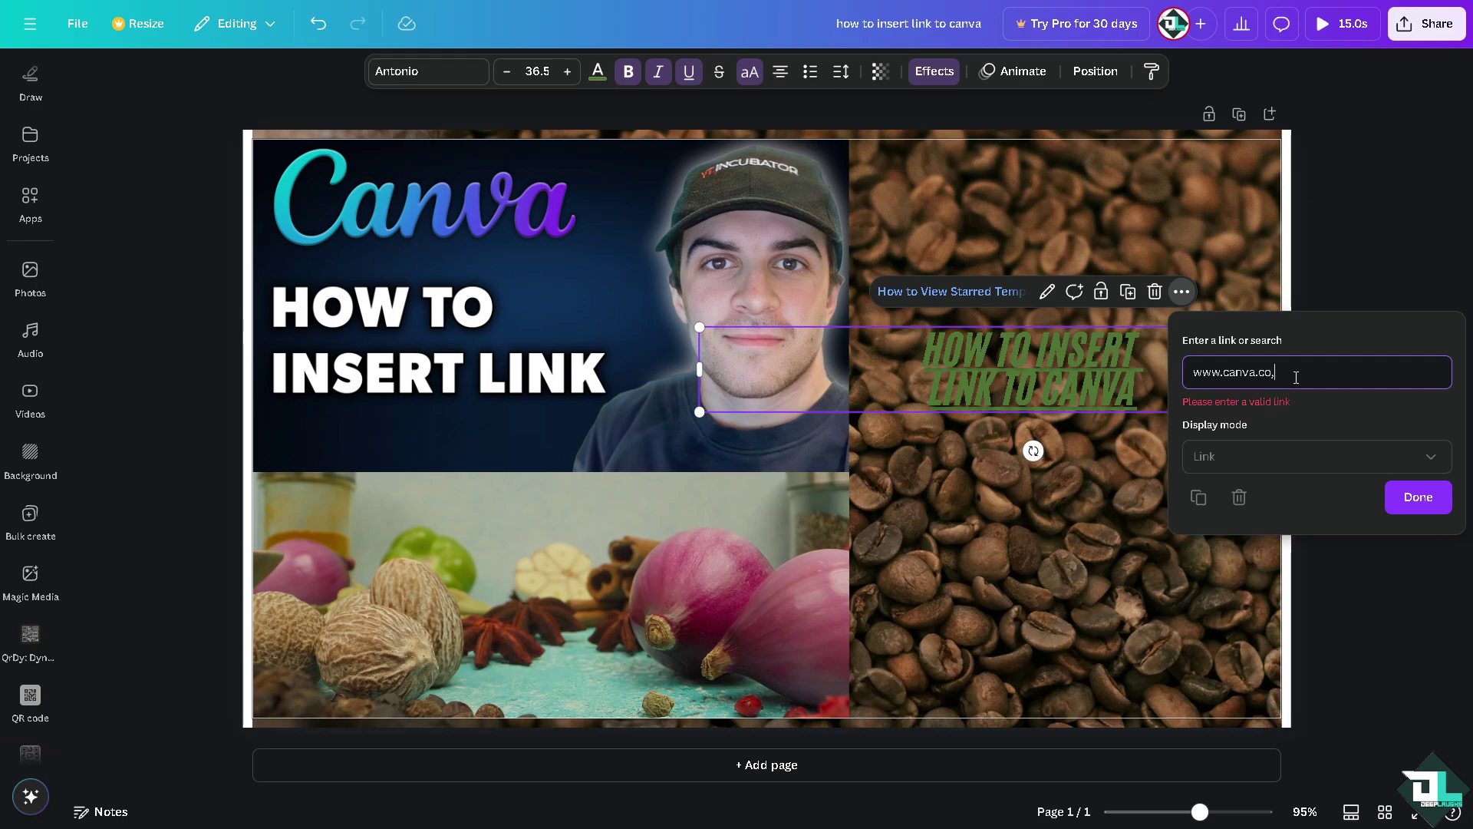
key(BackSpace)
text(m)
click(1418, 497)
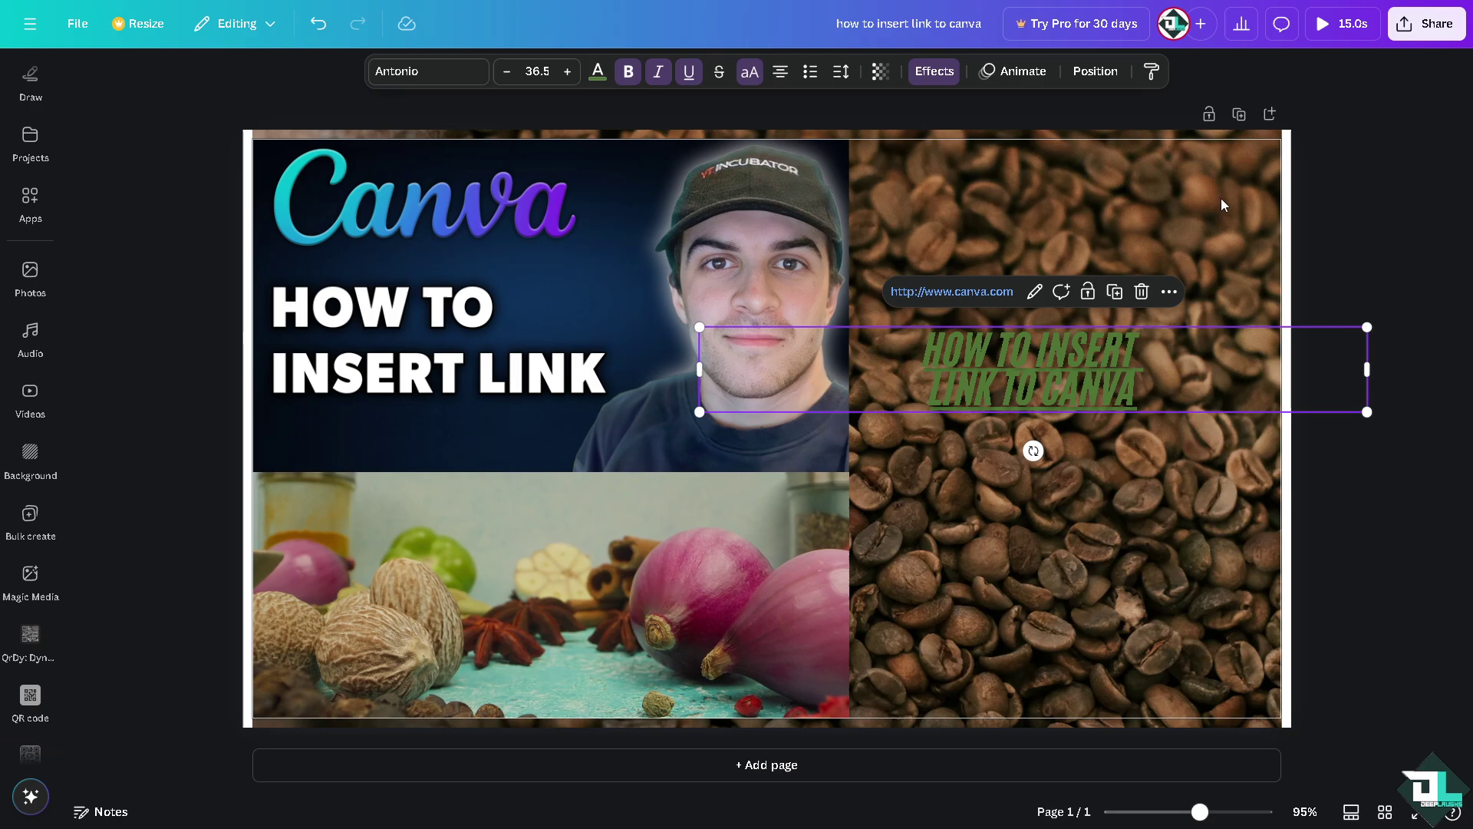
Step: Open Share, view the Download file-type list, then return to the sharing panel
click(1394, 37)
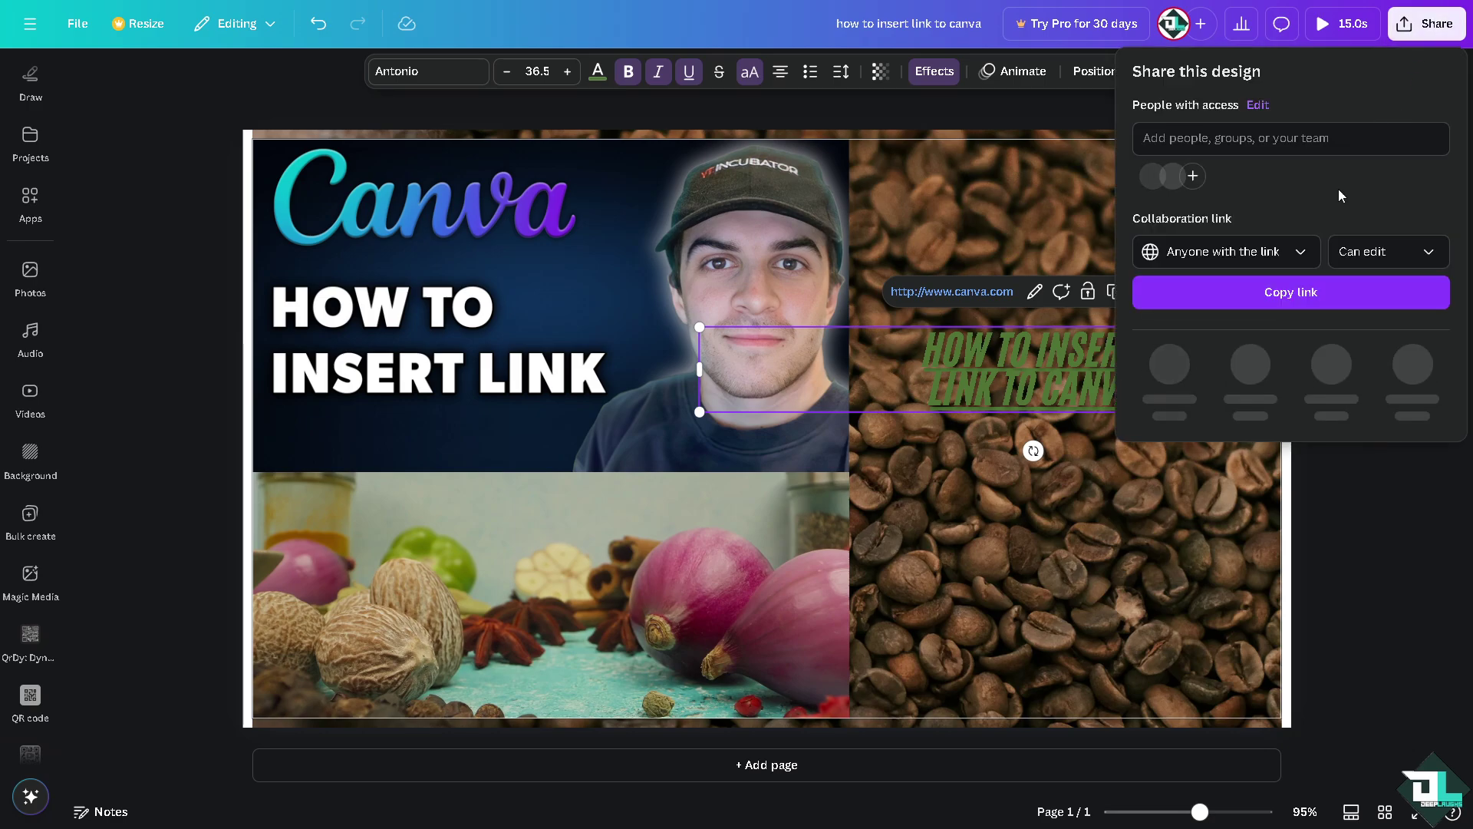
click(1170, 368)
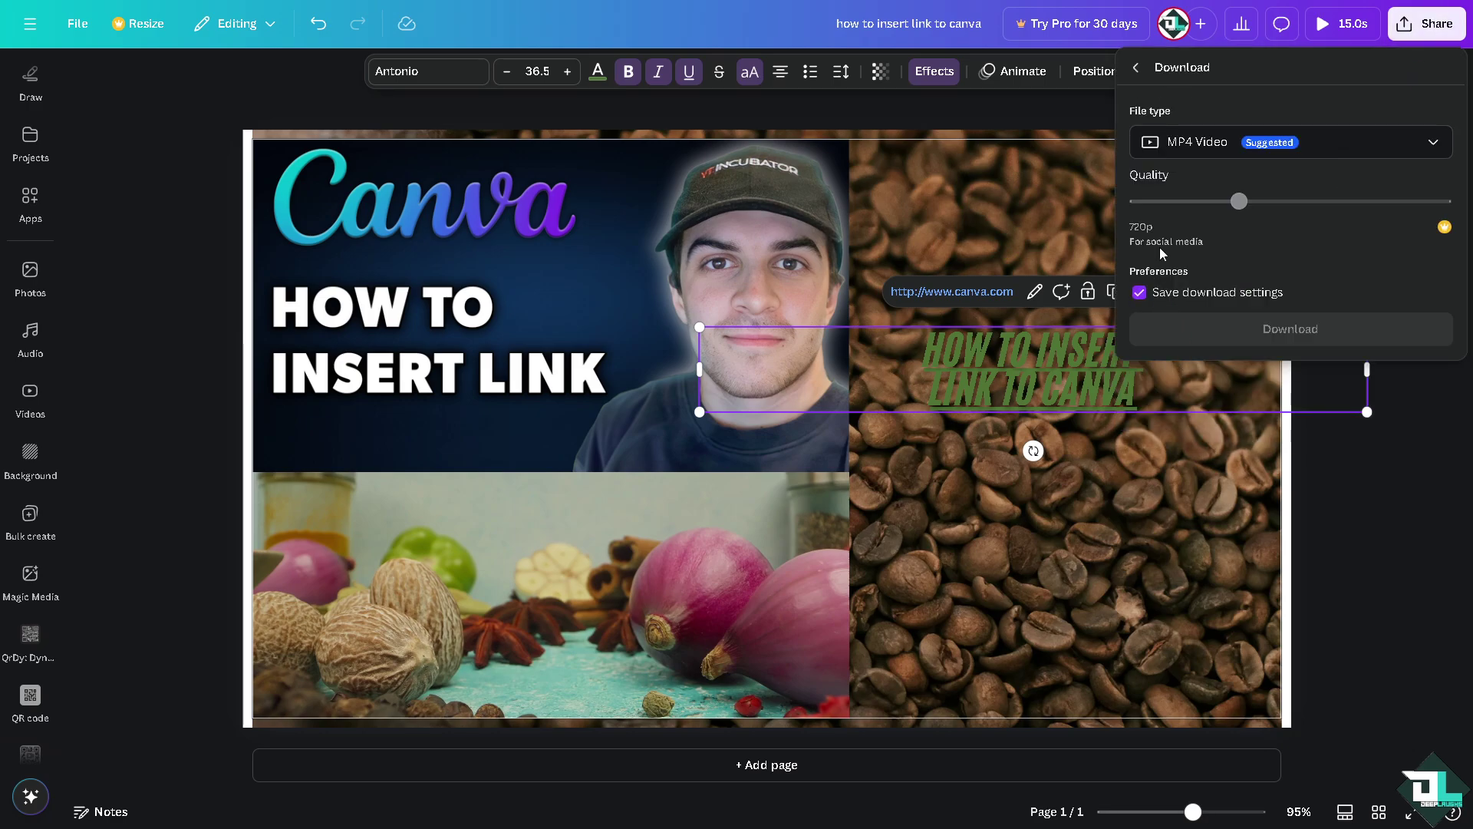
click(1202, 146)
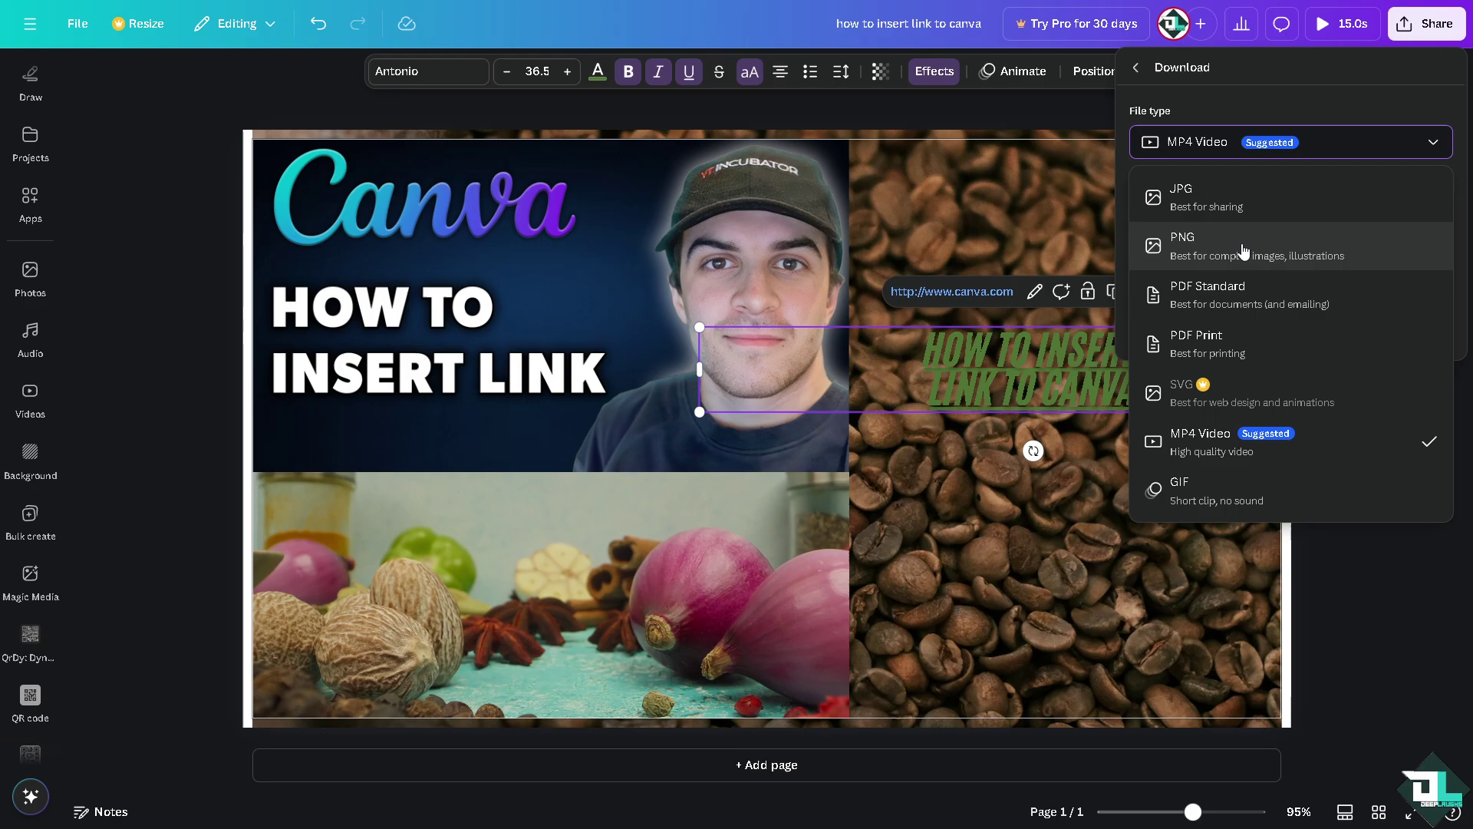
click(1137, 68)
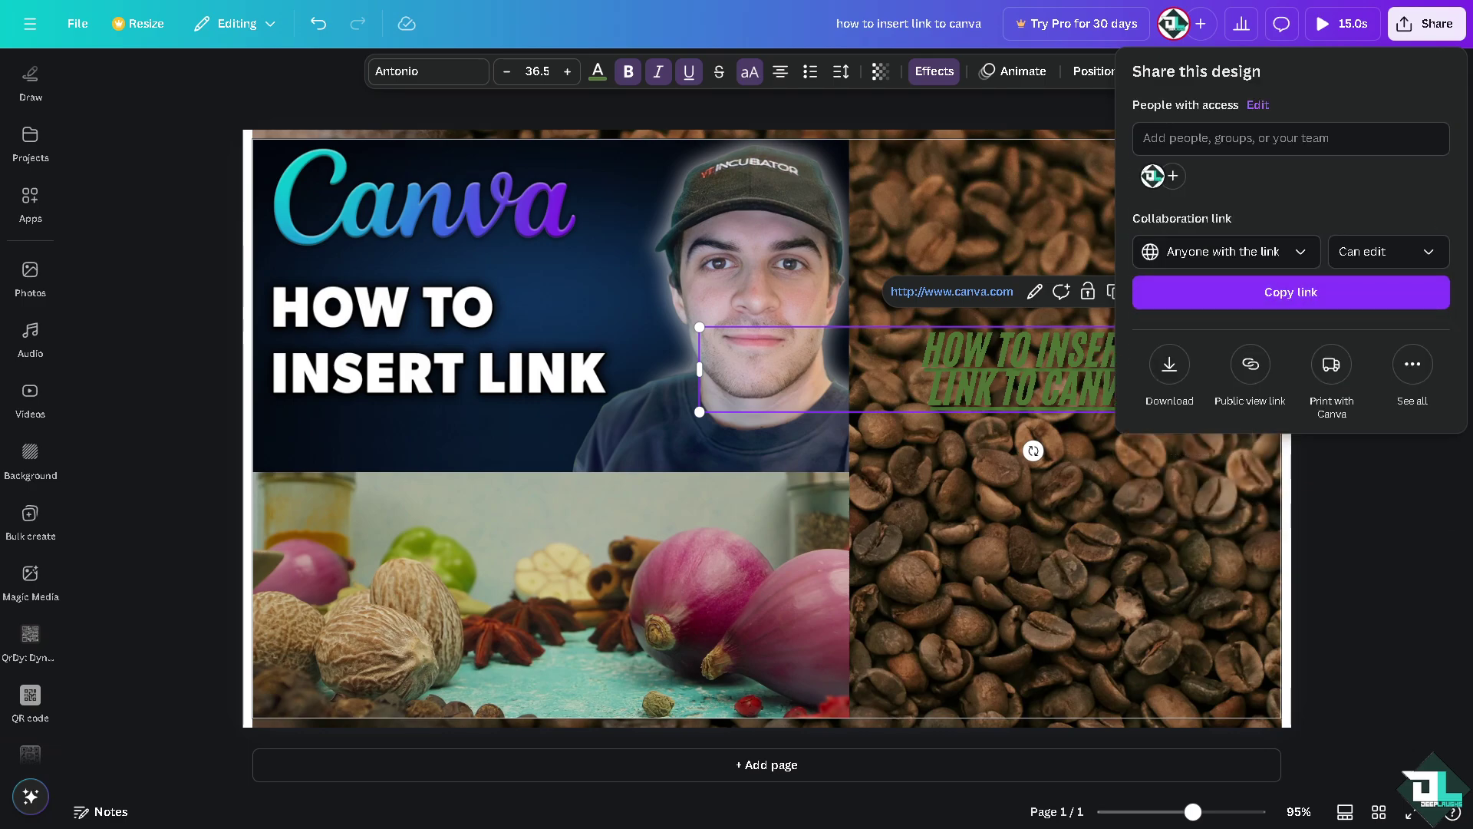